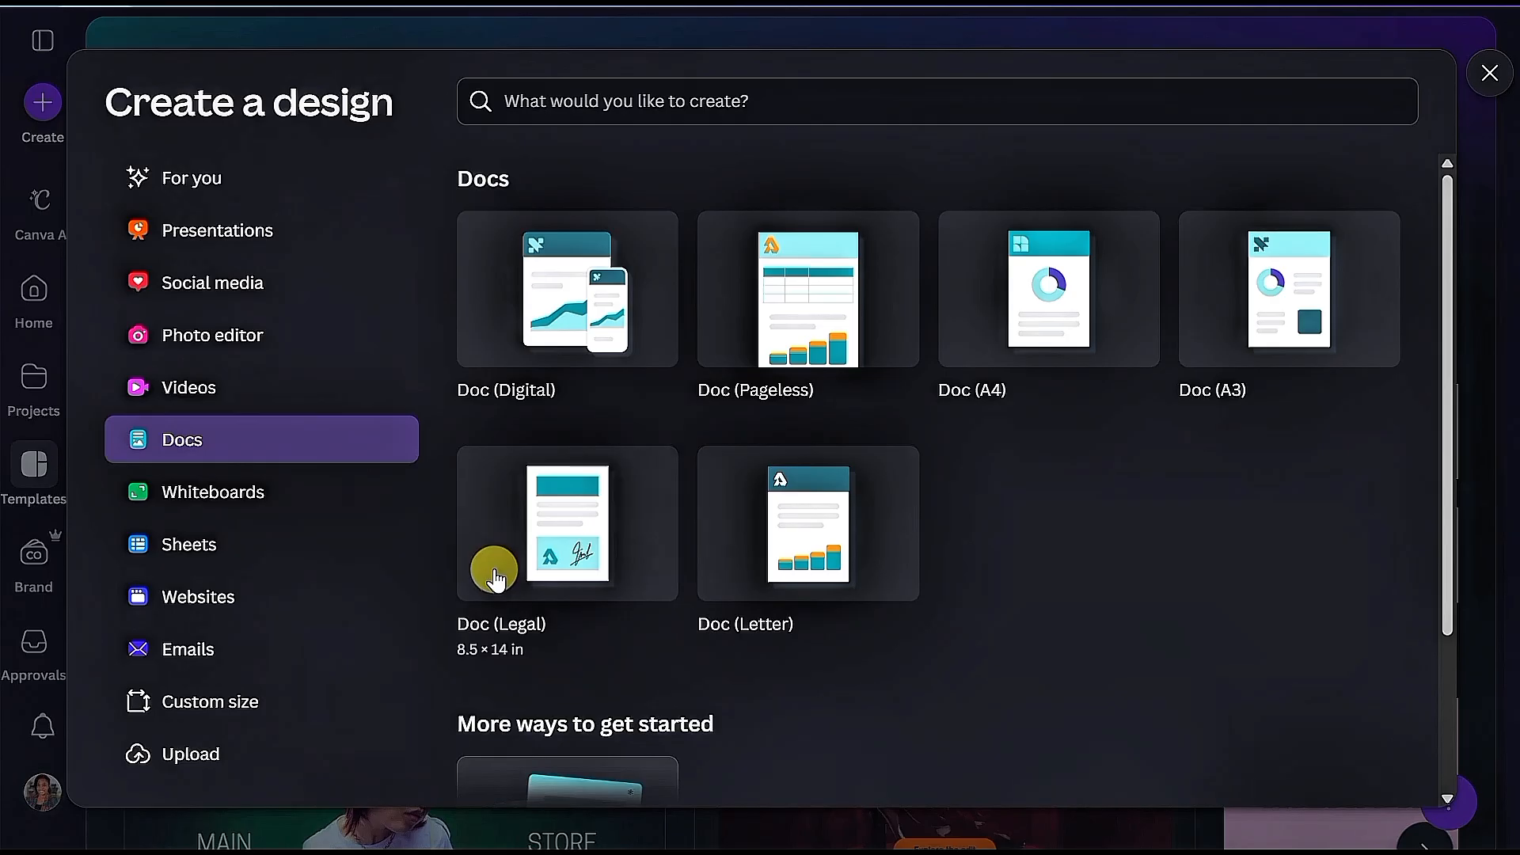
Create an A4 Doc and generate text with Magic Write from the prompt "How to Make Word Document in Canva".
left_click(1029, 318)
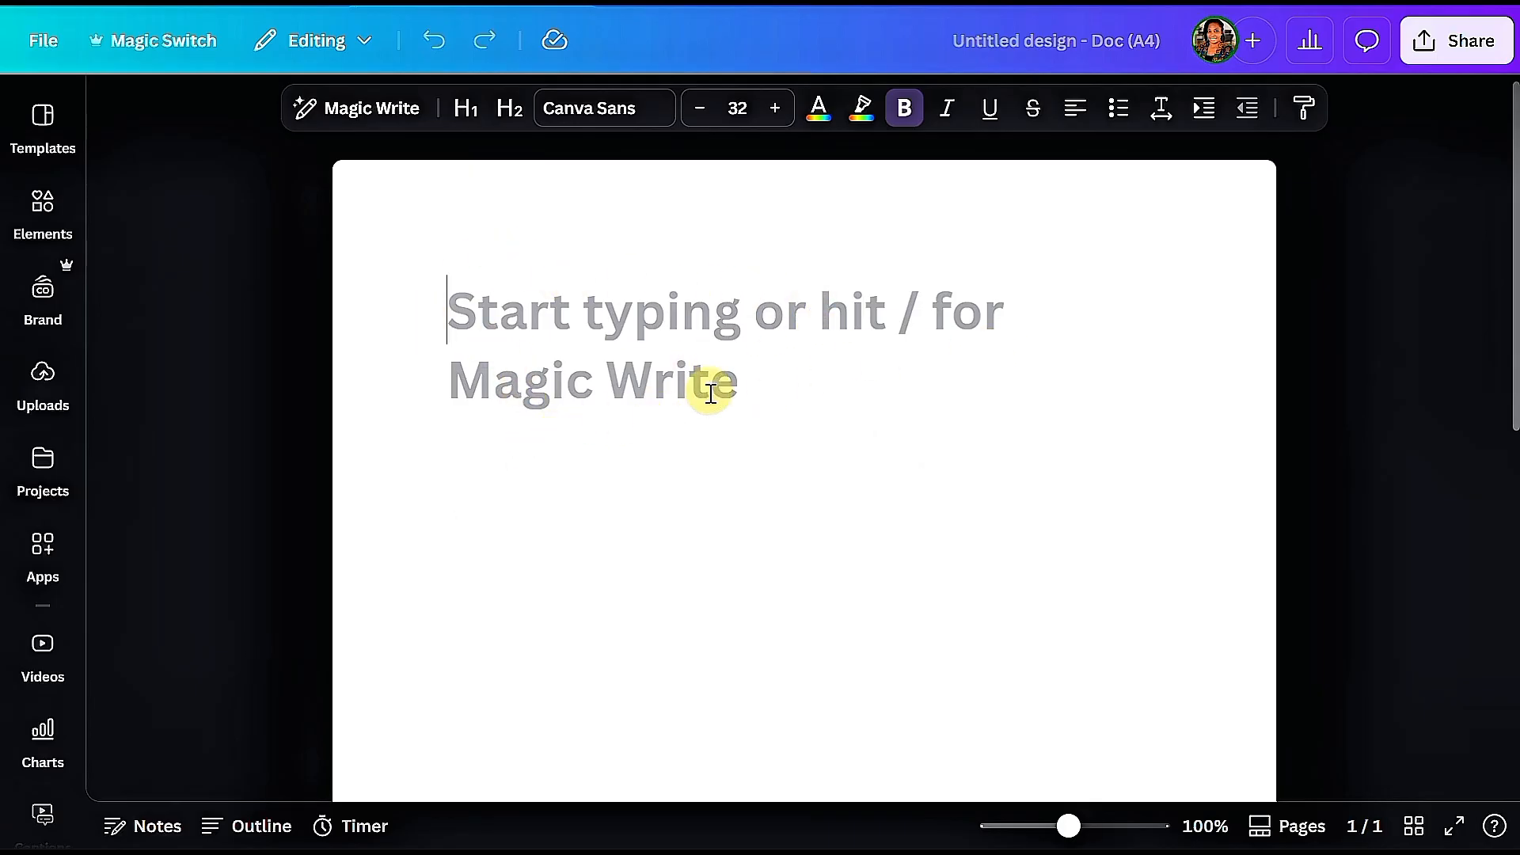
left_click(345, 118)
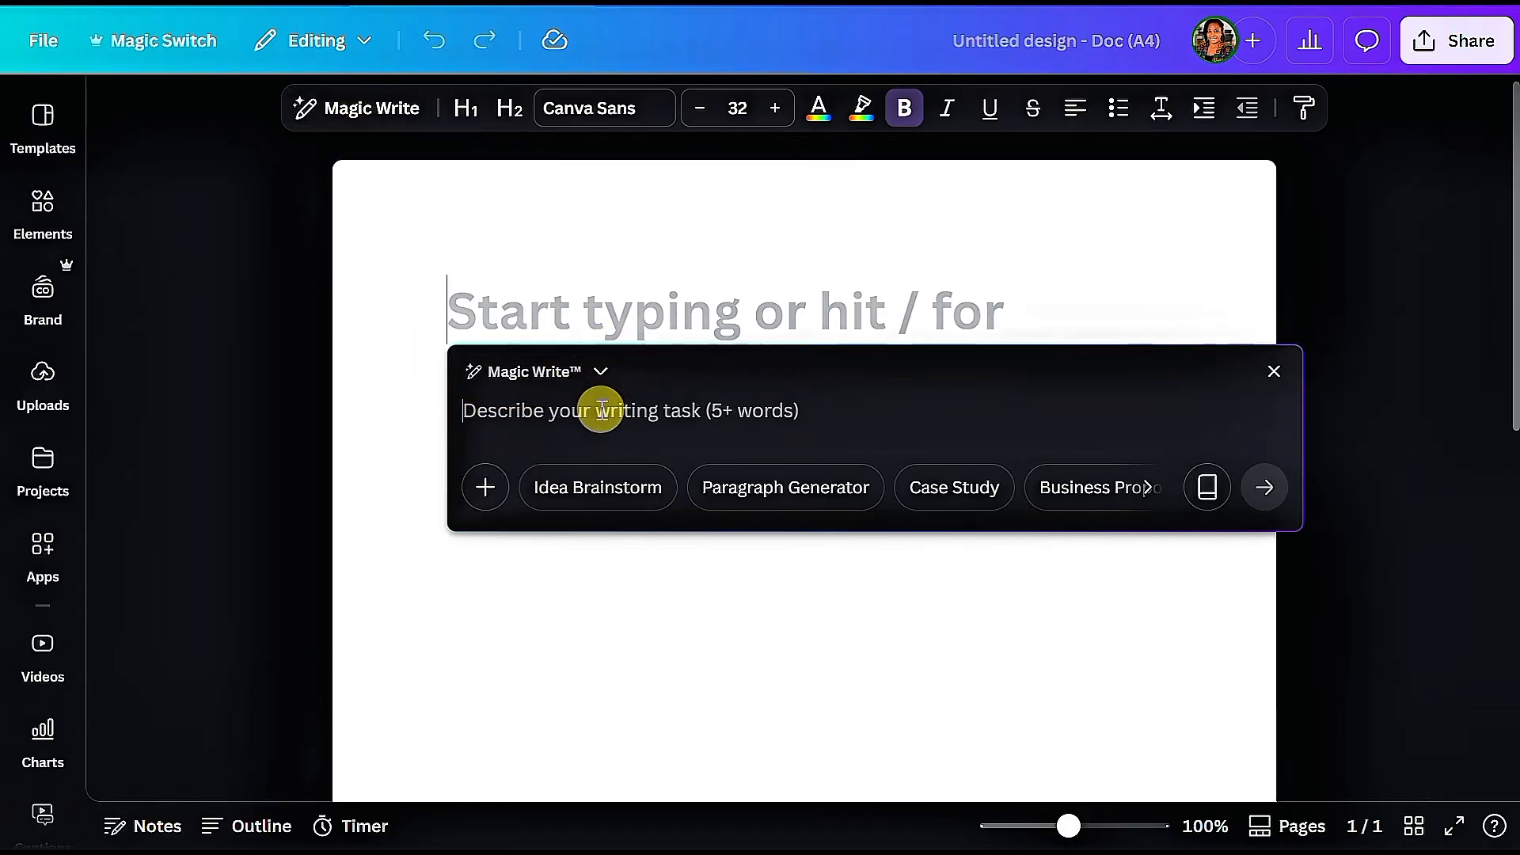
type("How to Make Word Document in Canva")
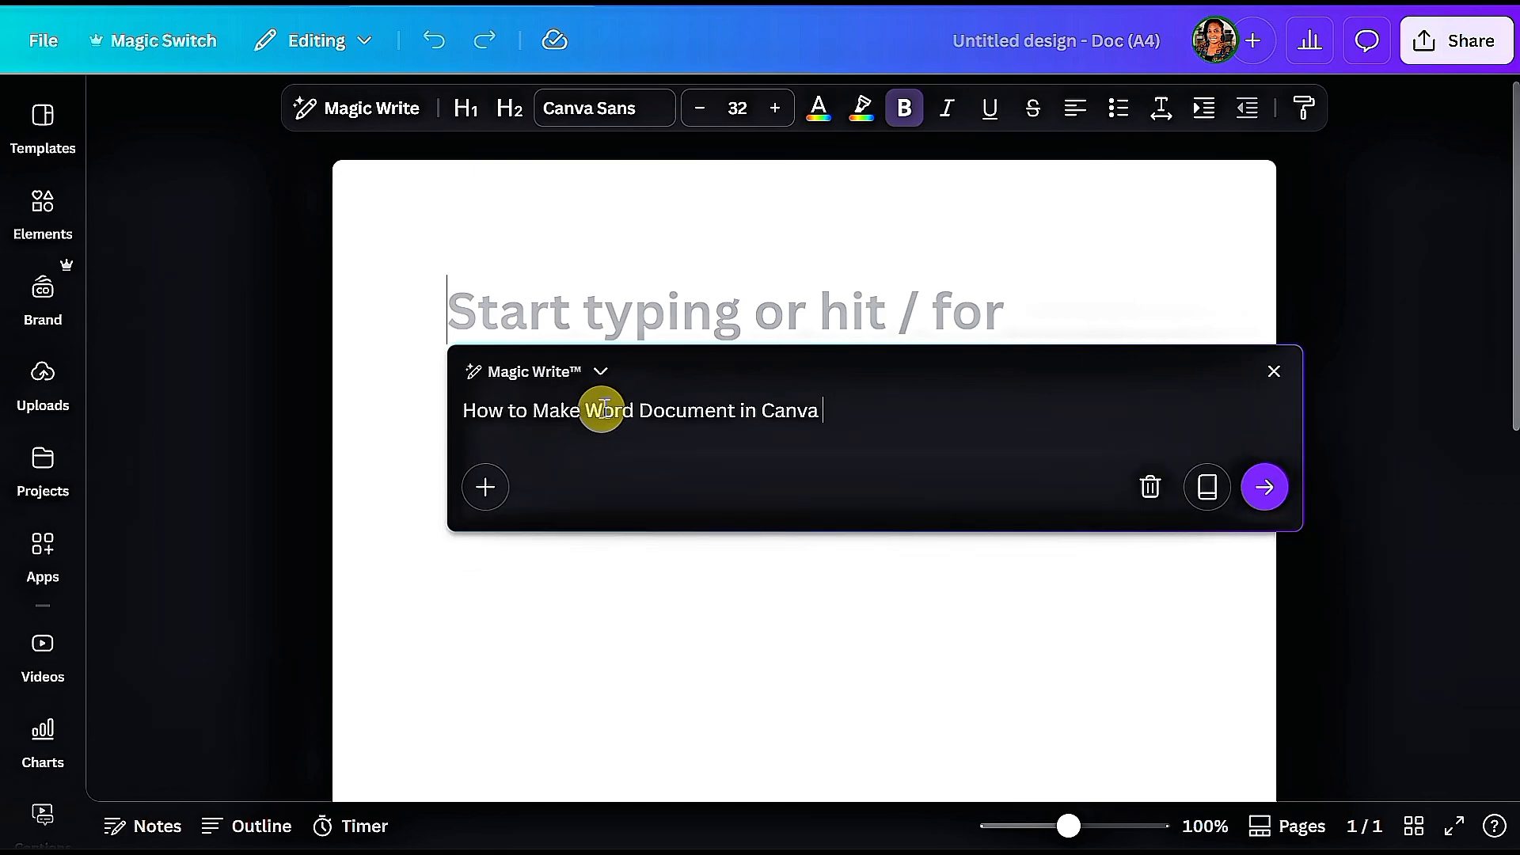
left_click(1260, 488)
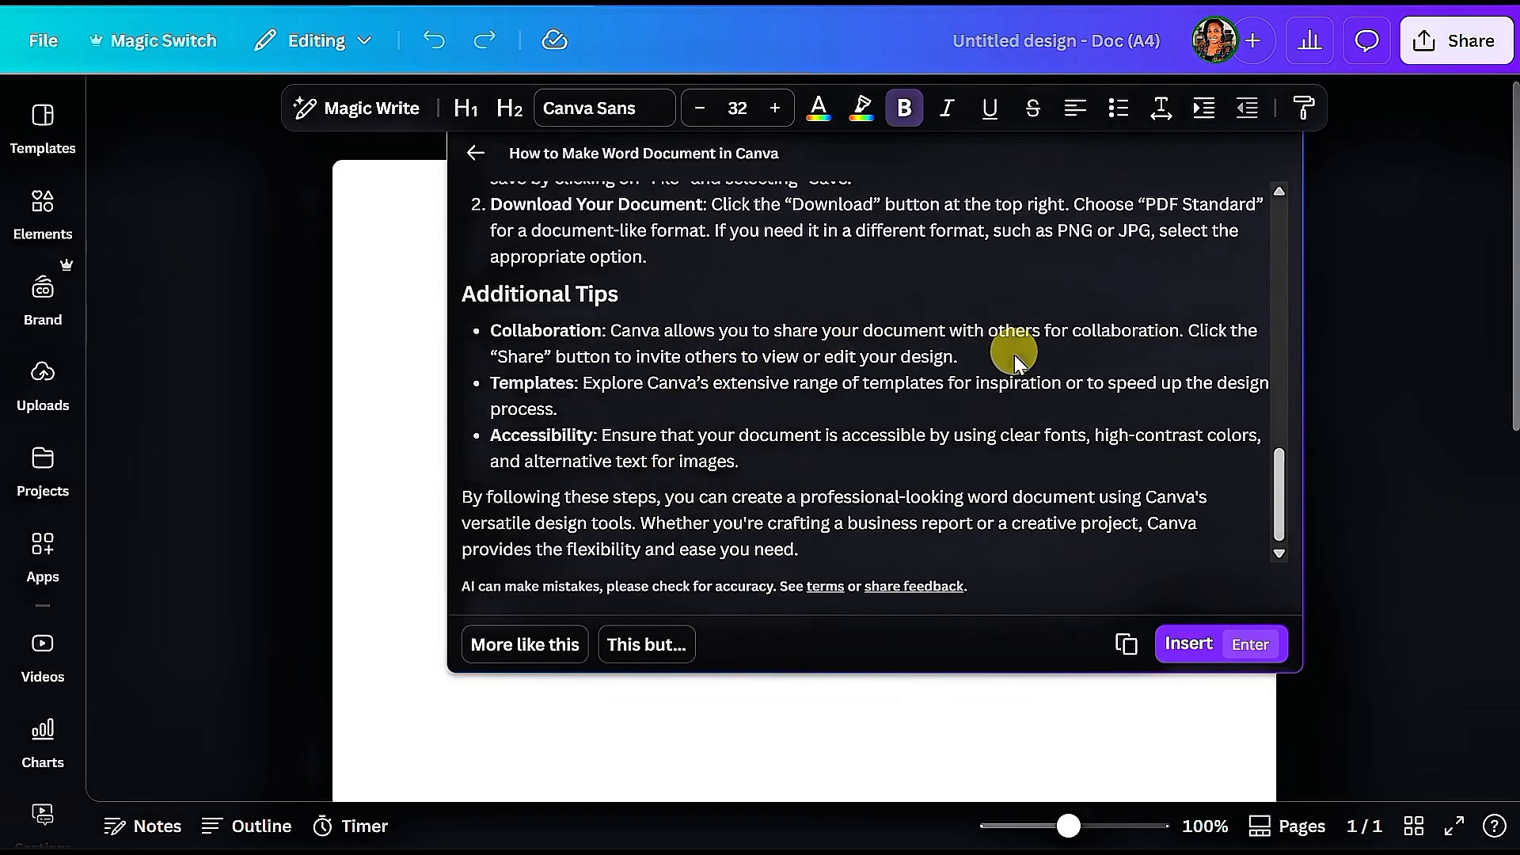
Insert the generated text into the document and look through it from beginning to end.
left_click(1203, 643)
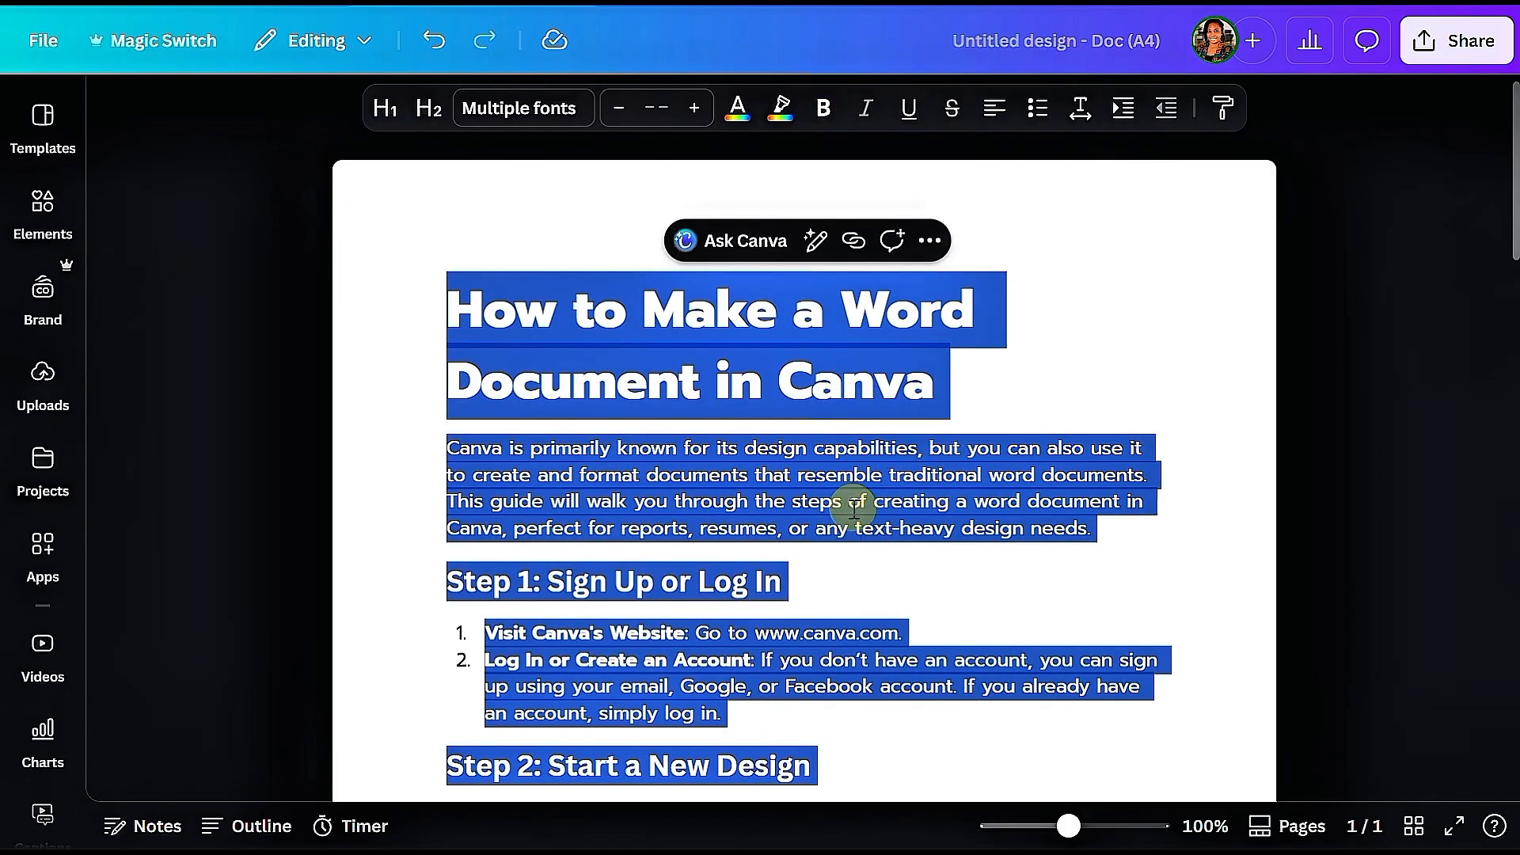
left_click(1114, 417)
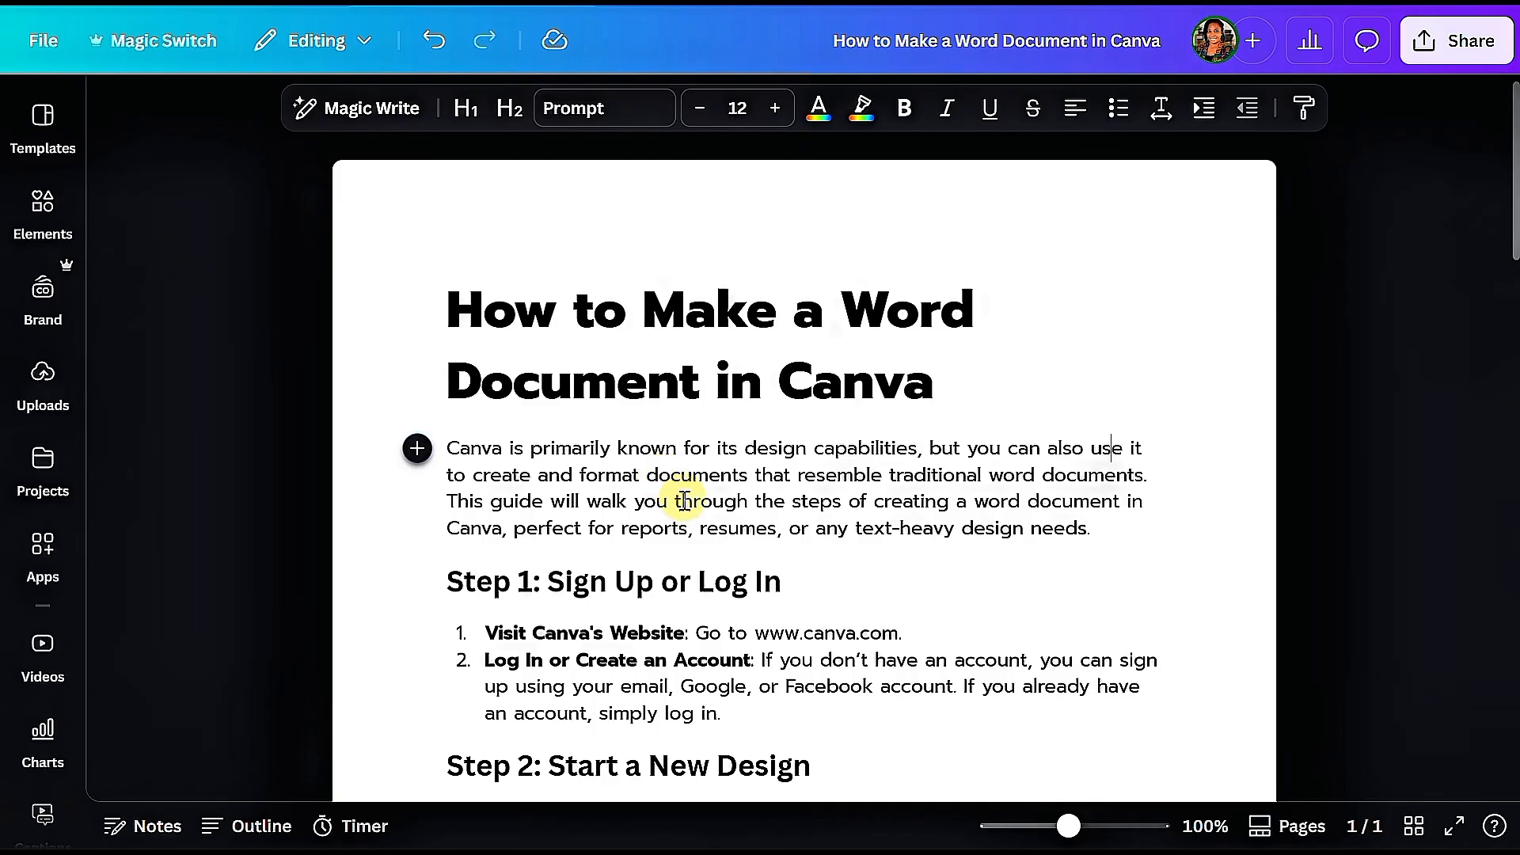
scroll(681, 444, "down", 12)
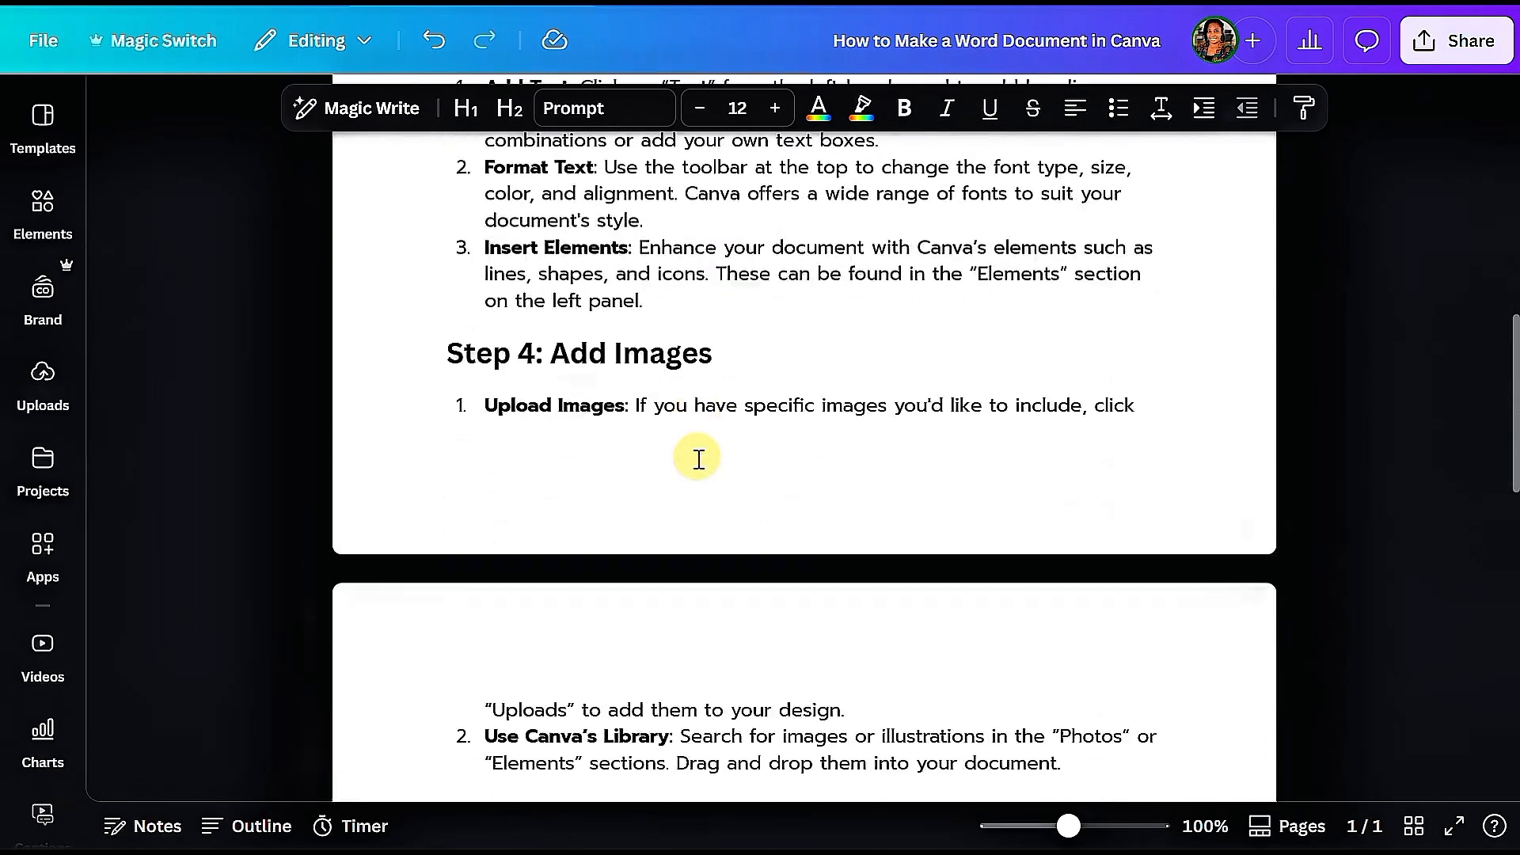
scroll(699, 459, "down", 9)
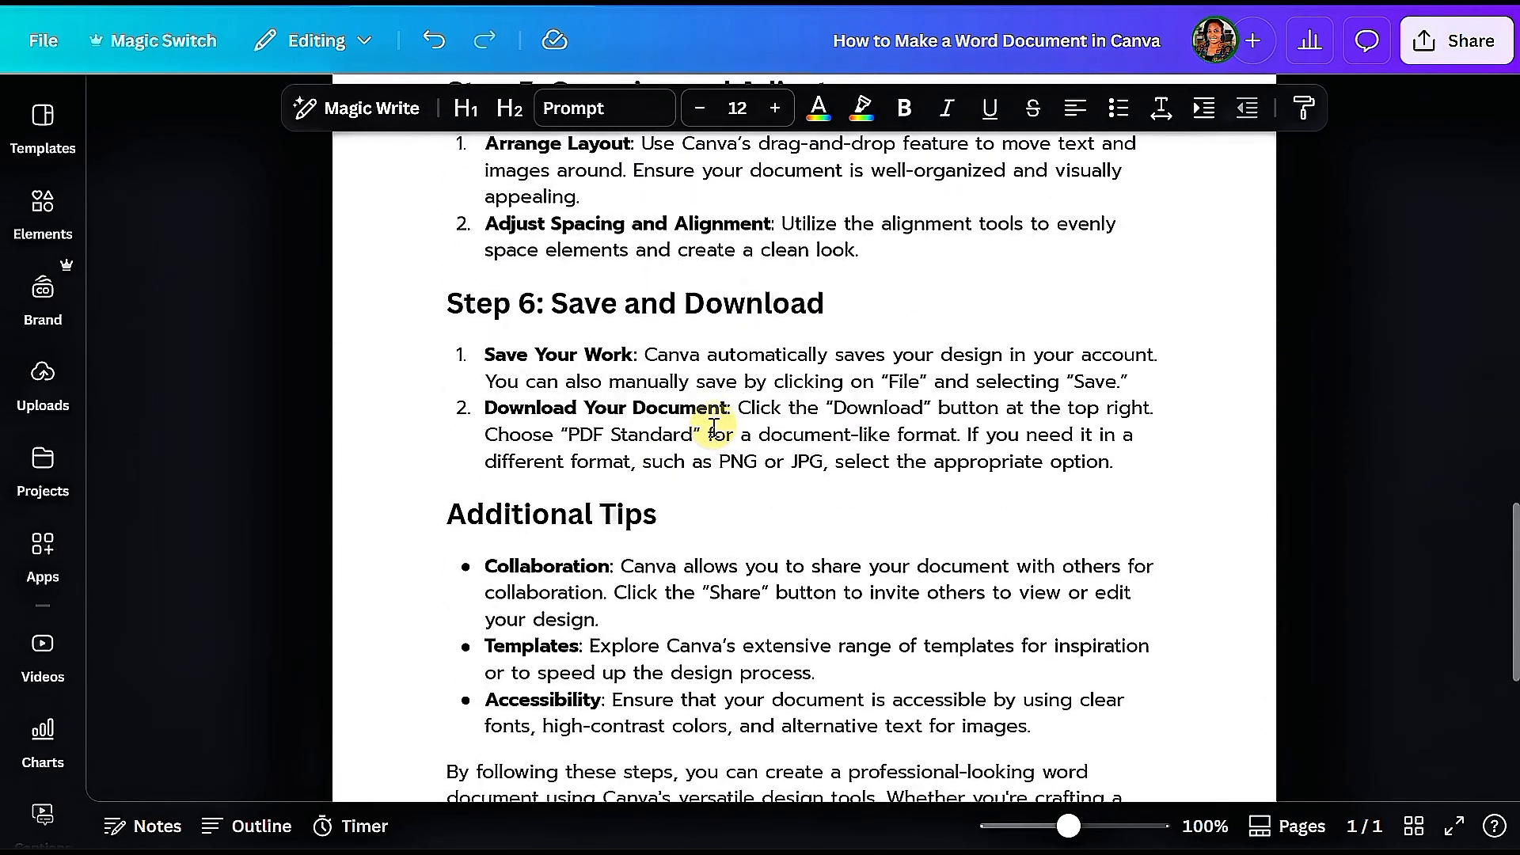
scroll(717, 420, "down", 8)
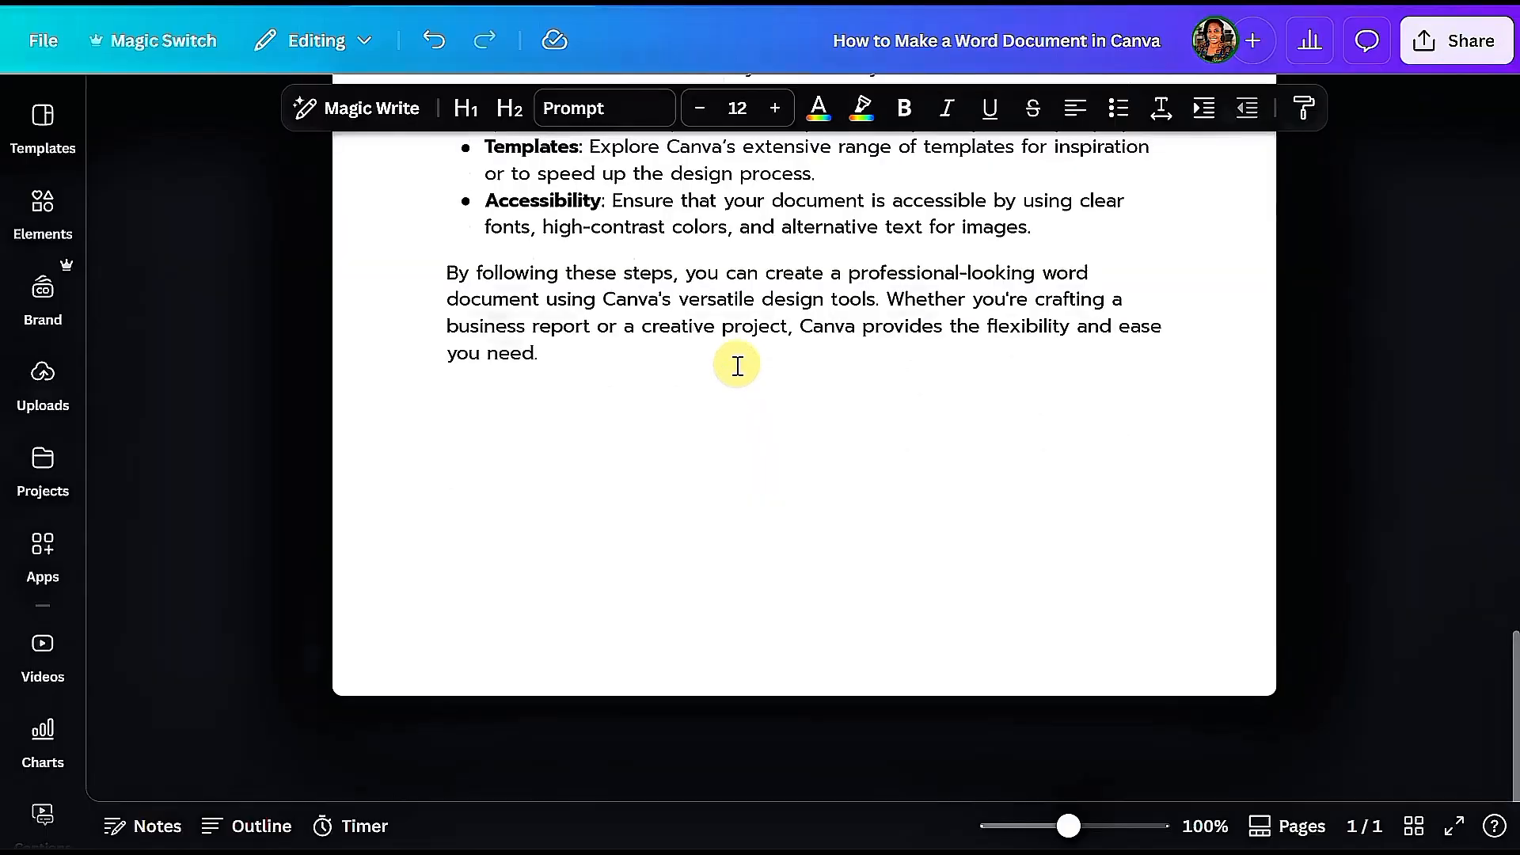
scroll(737, 366, "up", 20)
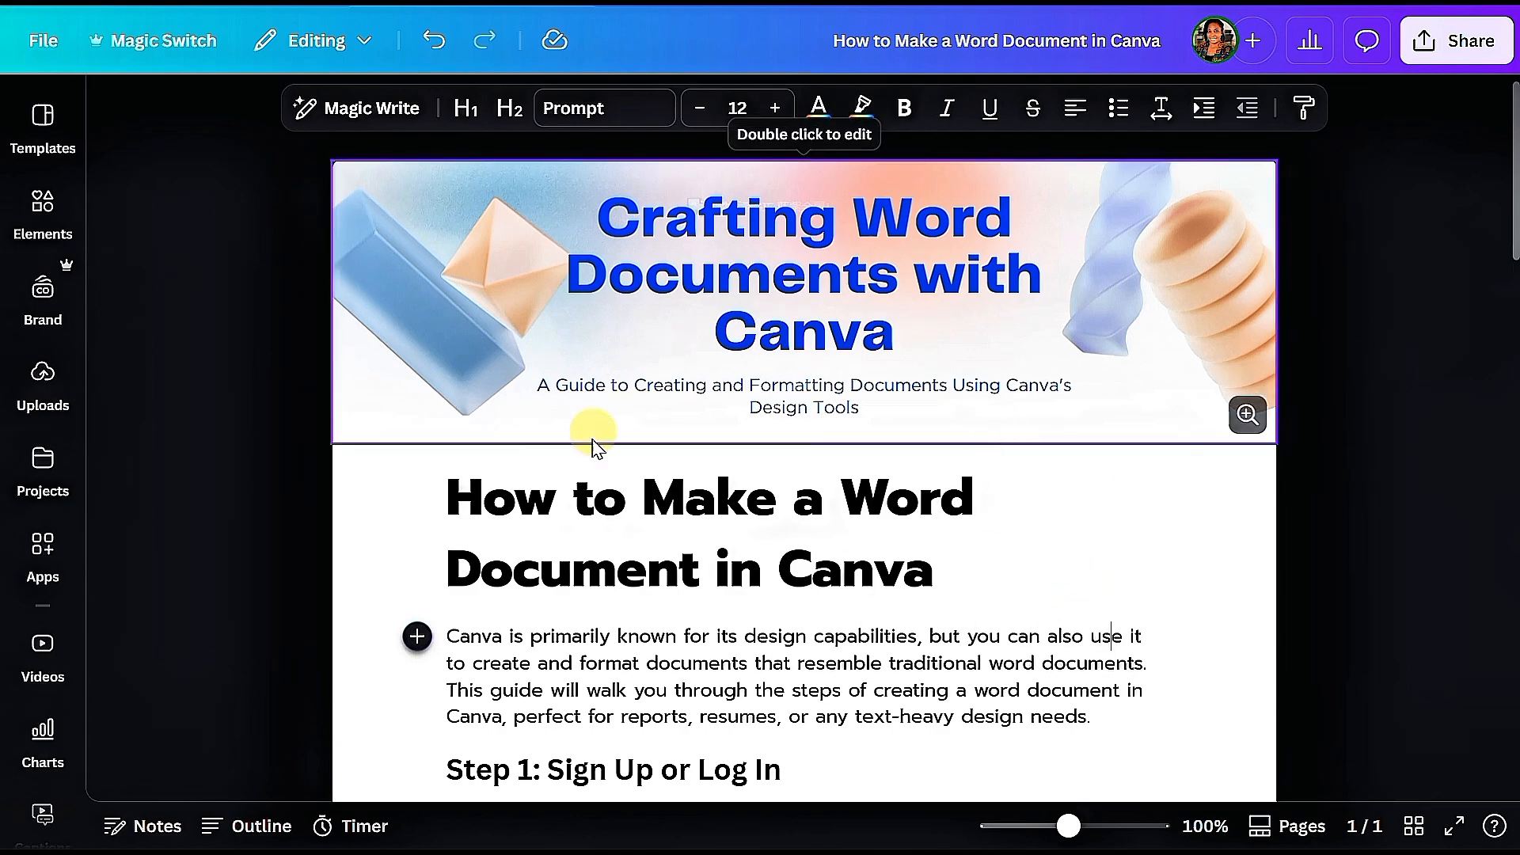
Open the "Crafting Word Documents with Canva" banner for editing and widen its title and subtitle group on both sides.
left_click(878, 356)
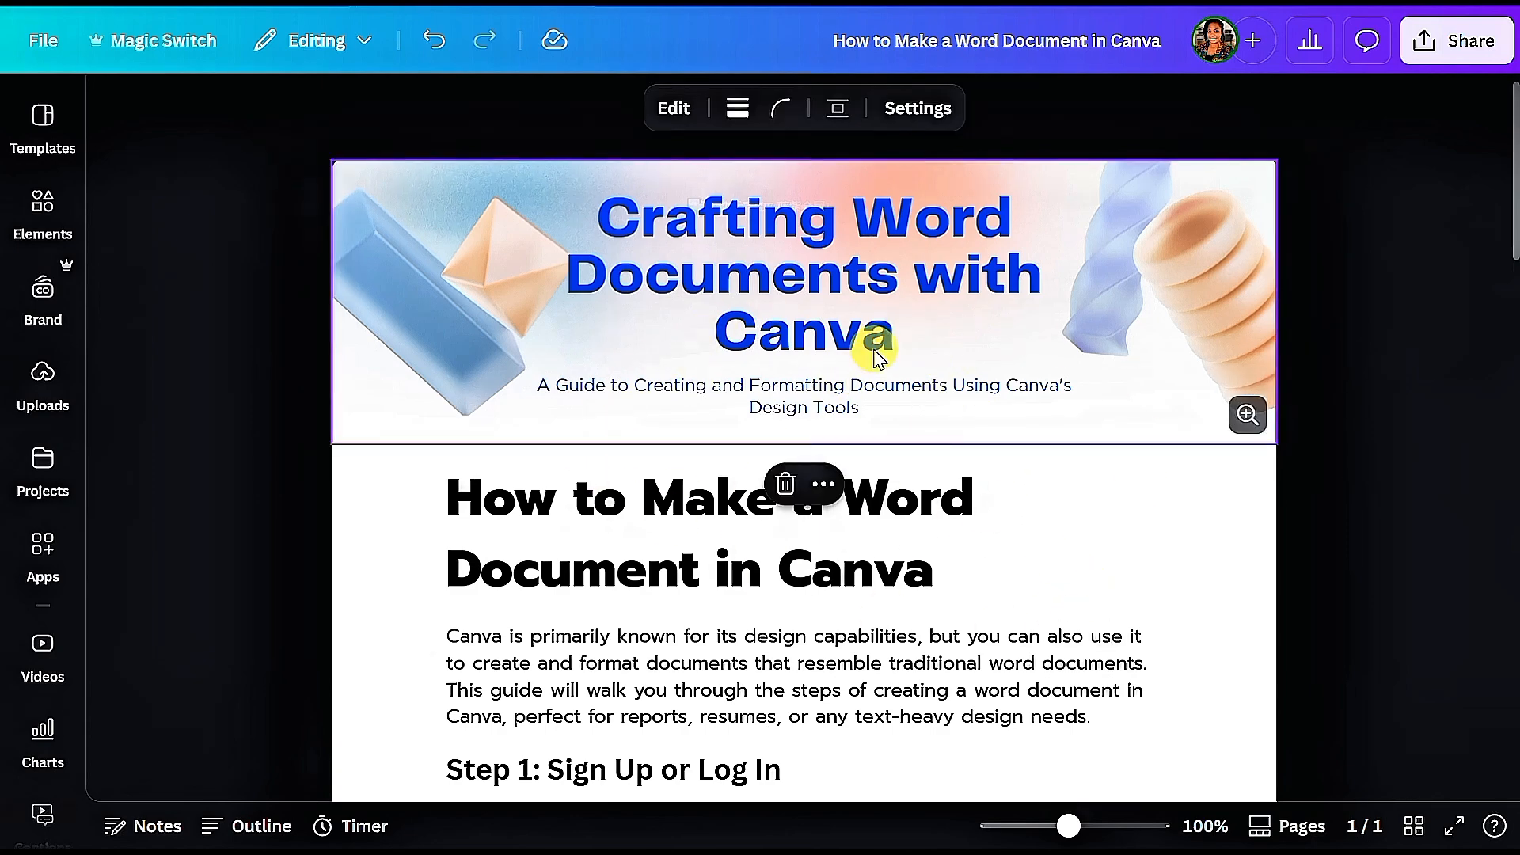
left_click(674, 111)
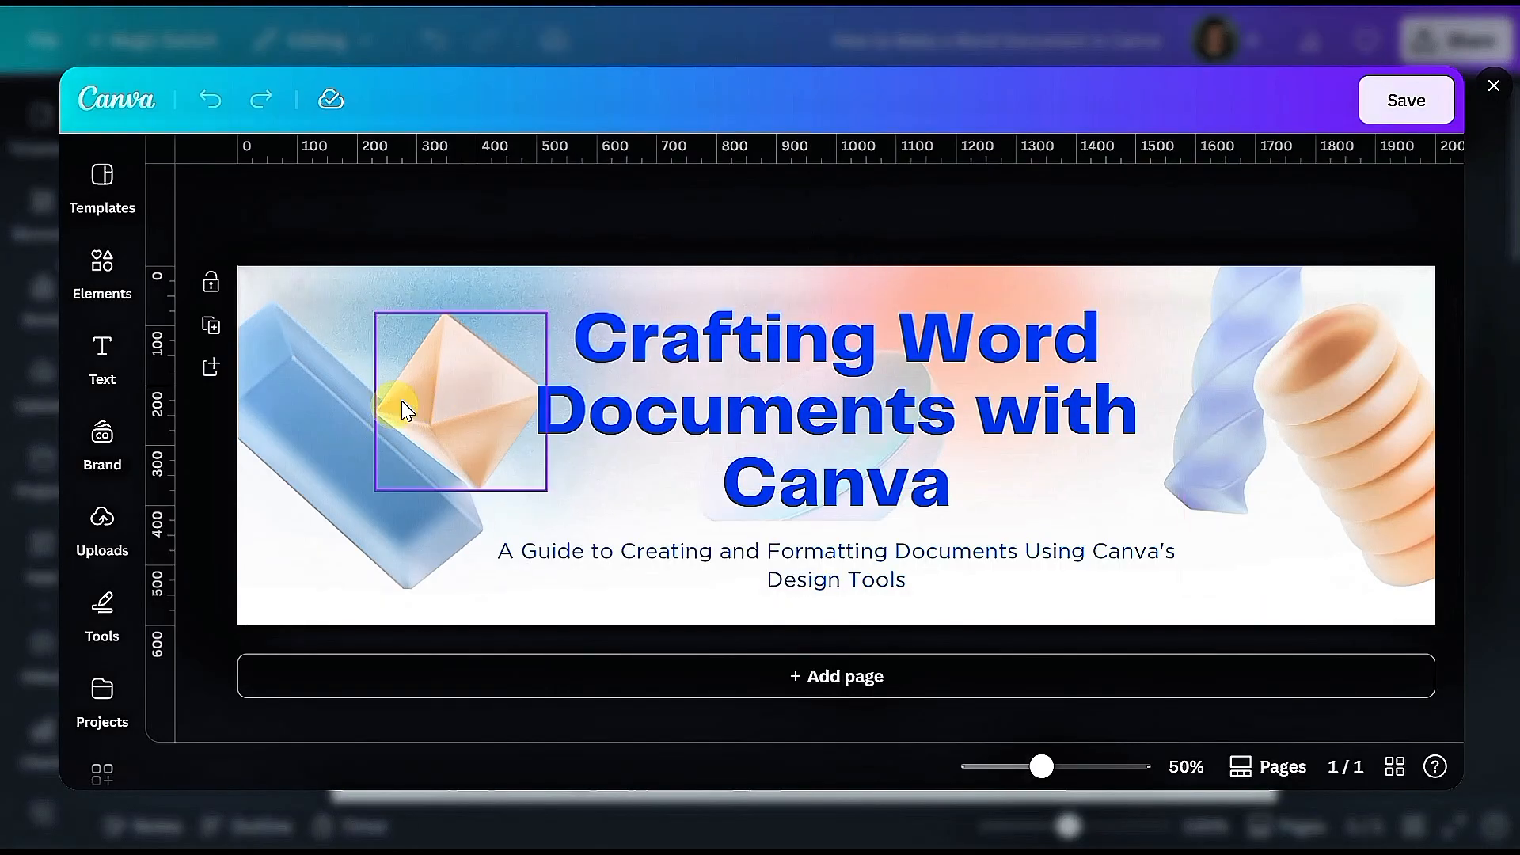
left_click(489, 396)
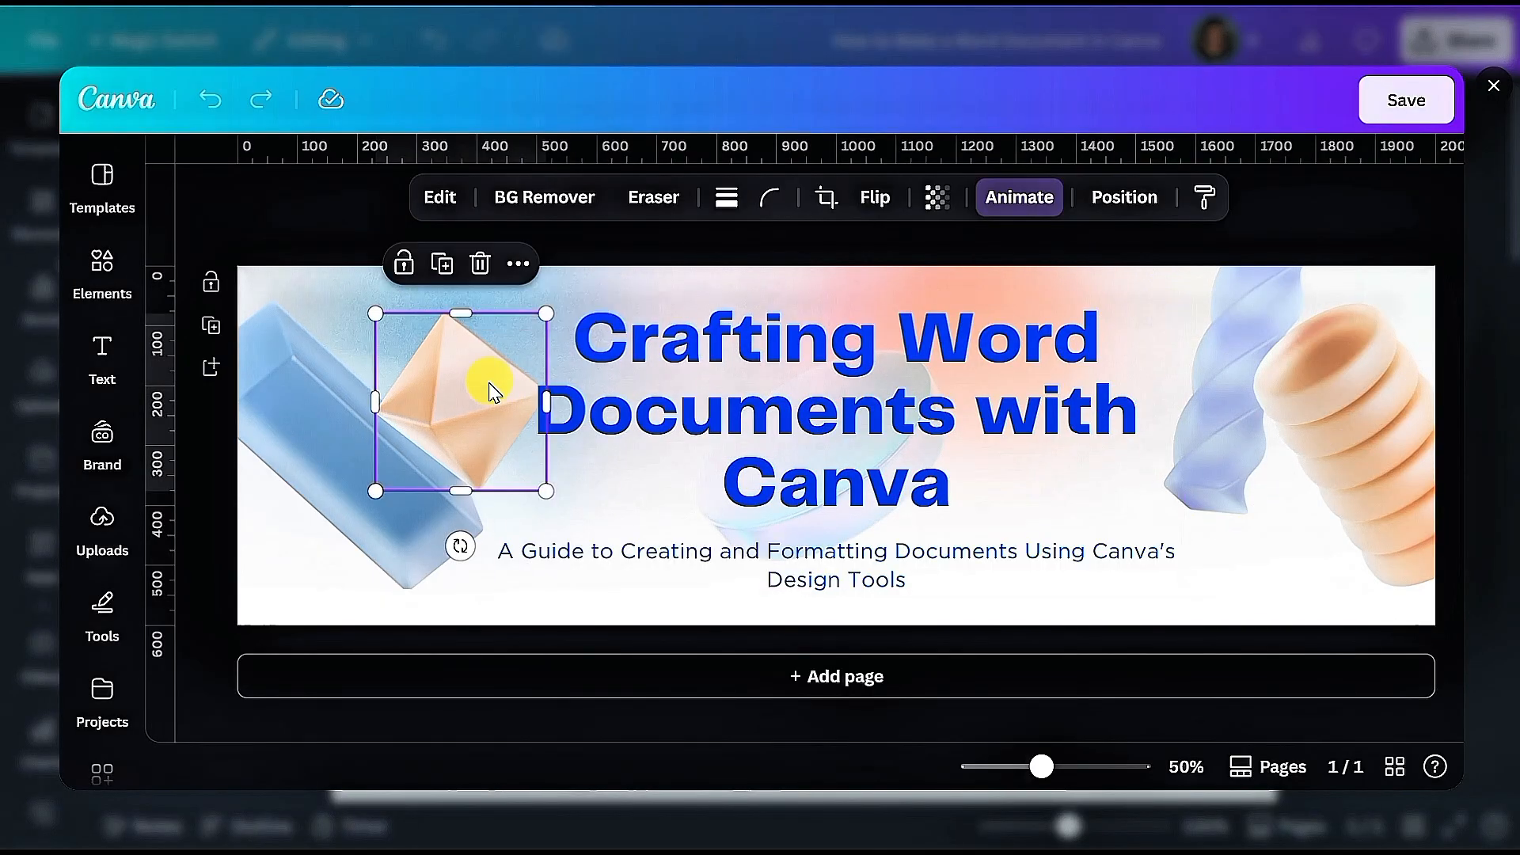
left_click(1019, 403)
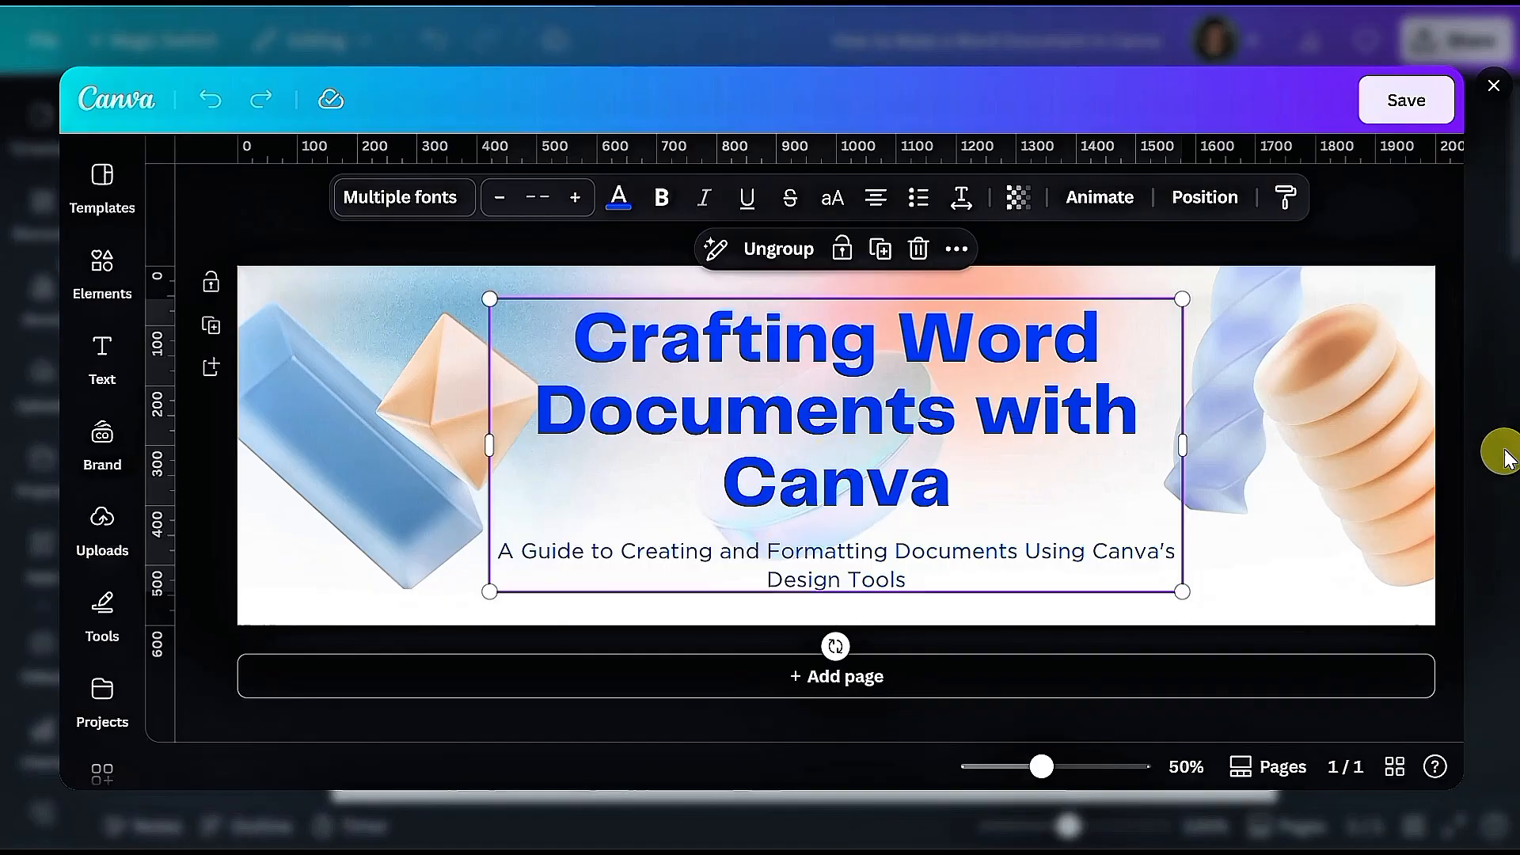
left_click_drag(1183, 445, 1335, 445)
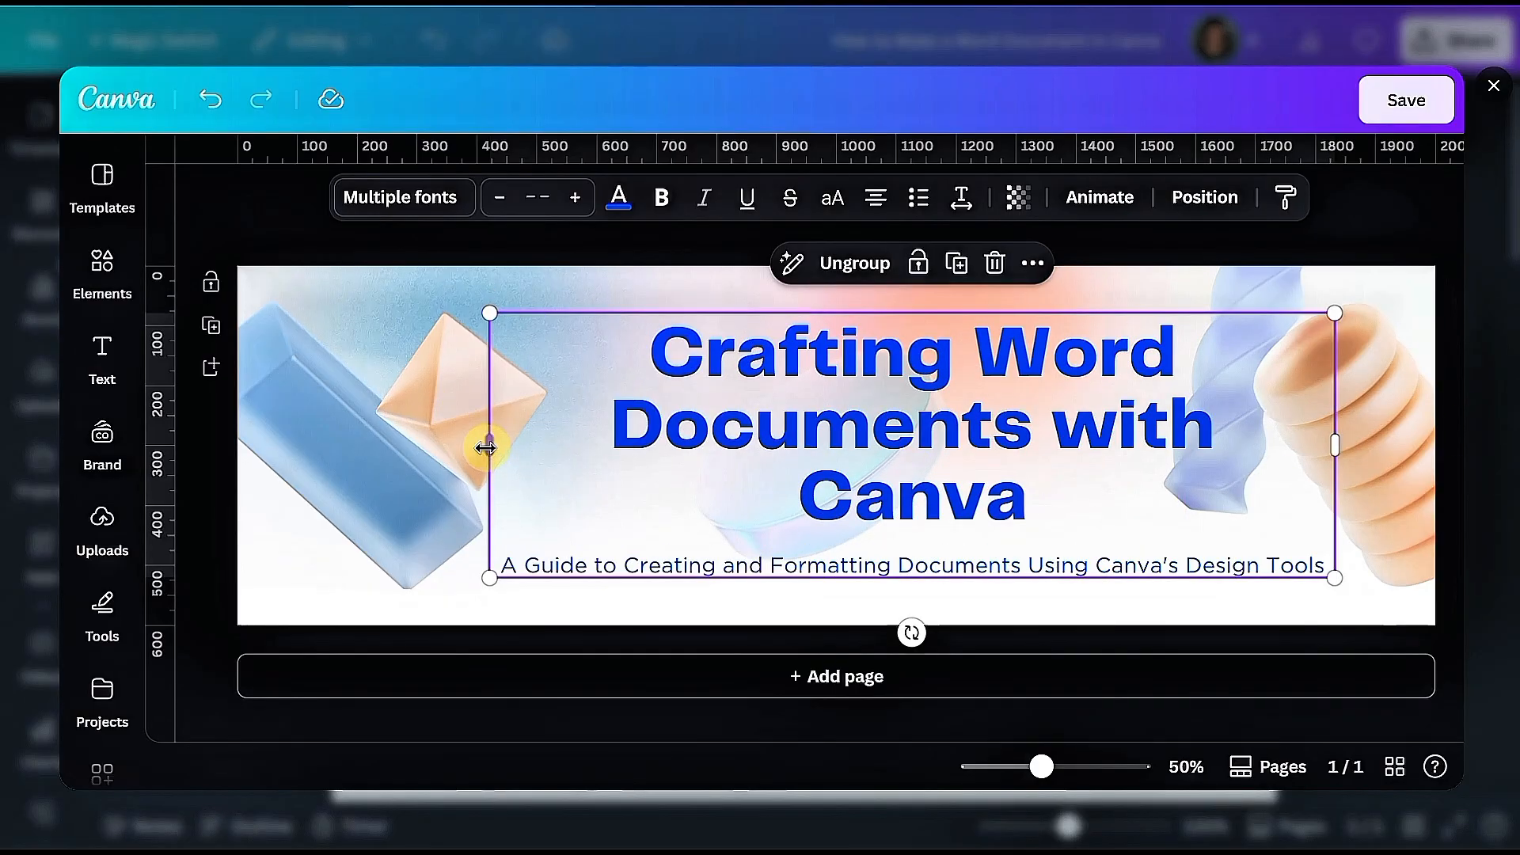
left_click_drag(485, 447, 401, 447)
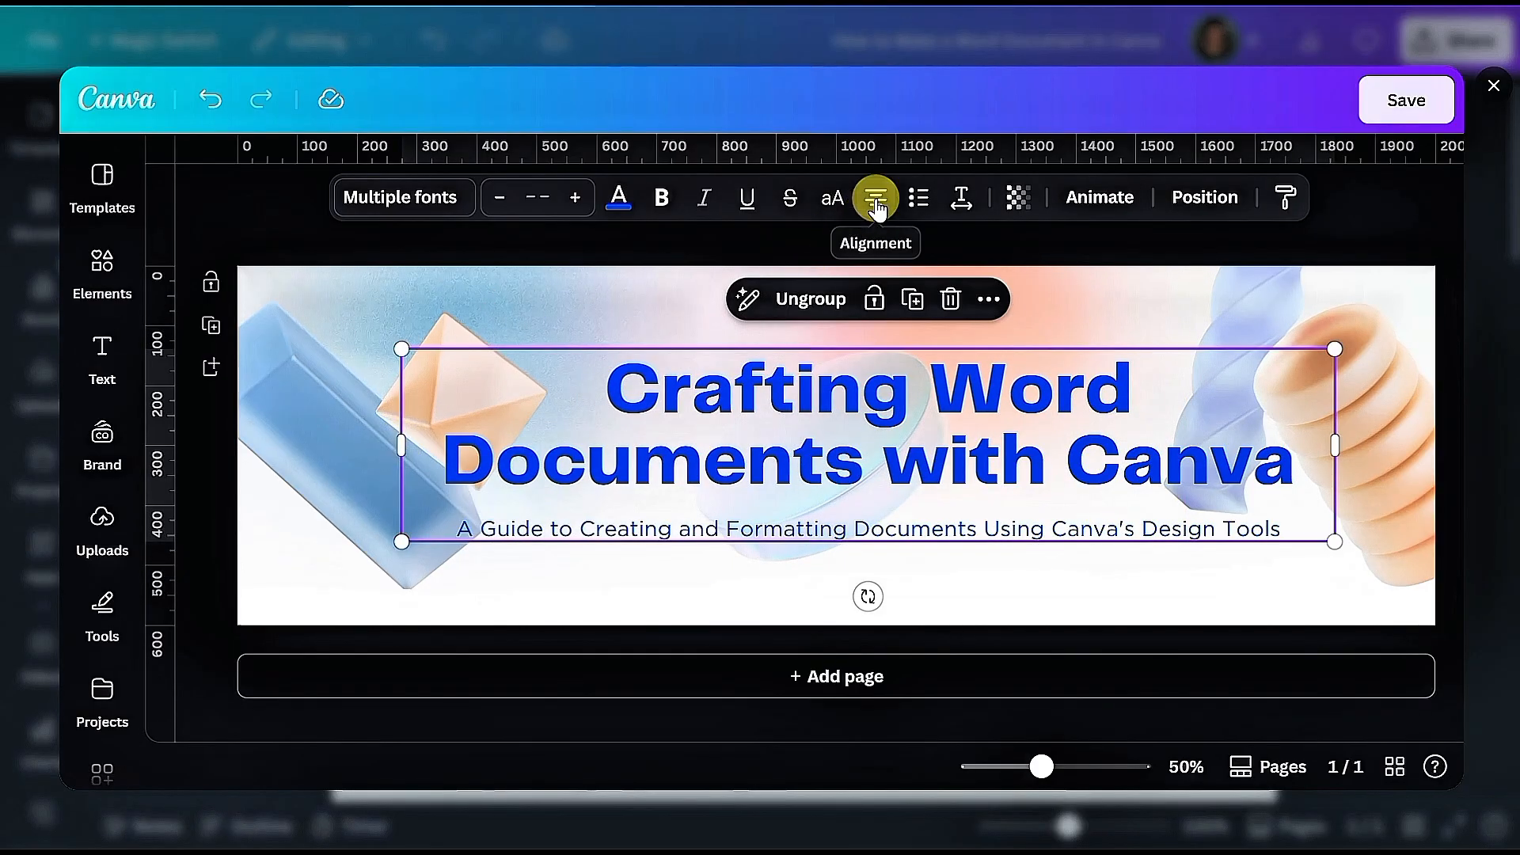
Centre the banner's text group horizontally on the page, shift it slightly down, and save the banner.
left_click(1182, 197)
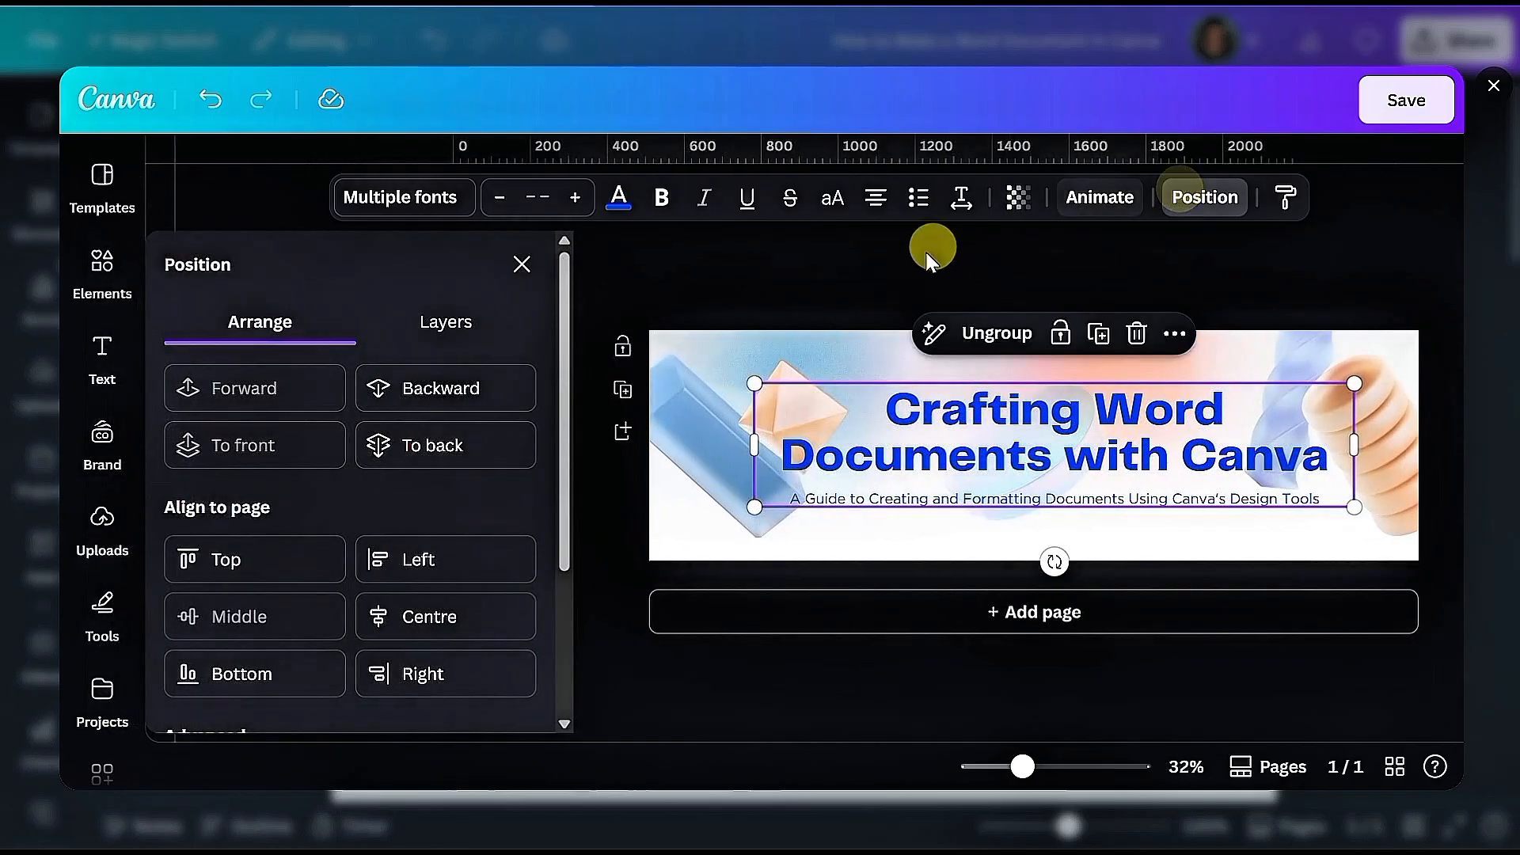
left_click(425, 618)
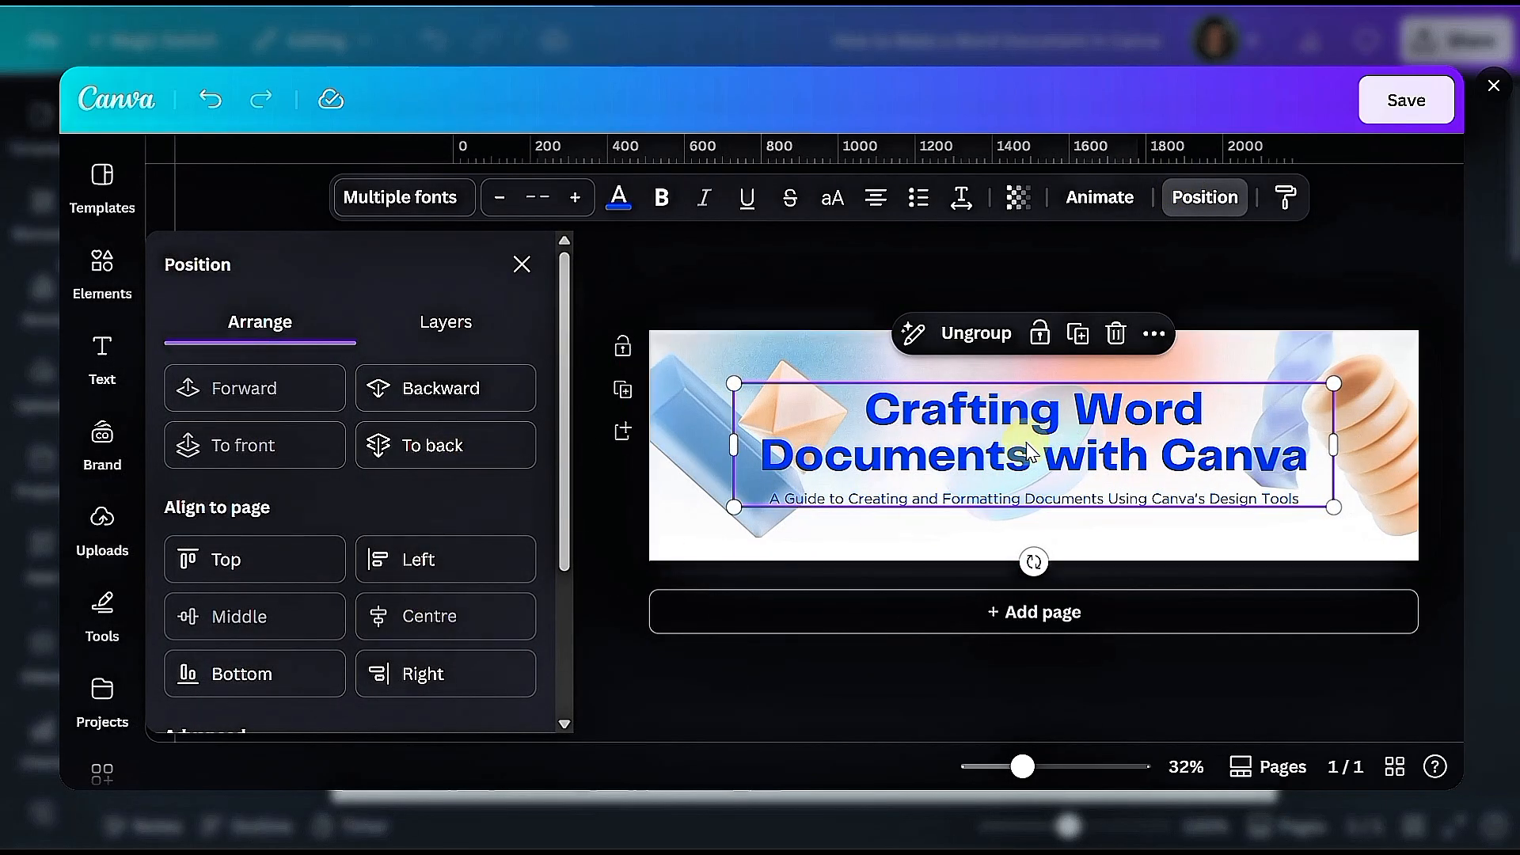
left_click_drag(1028, 451, 1034, 473)
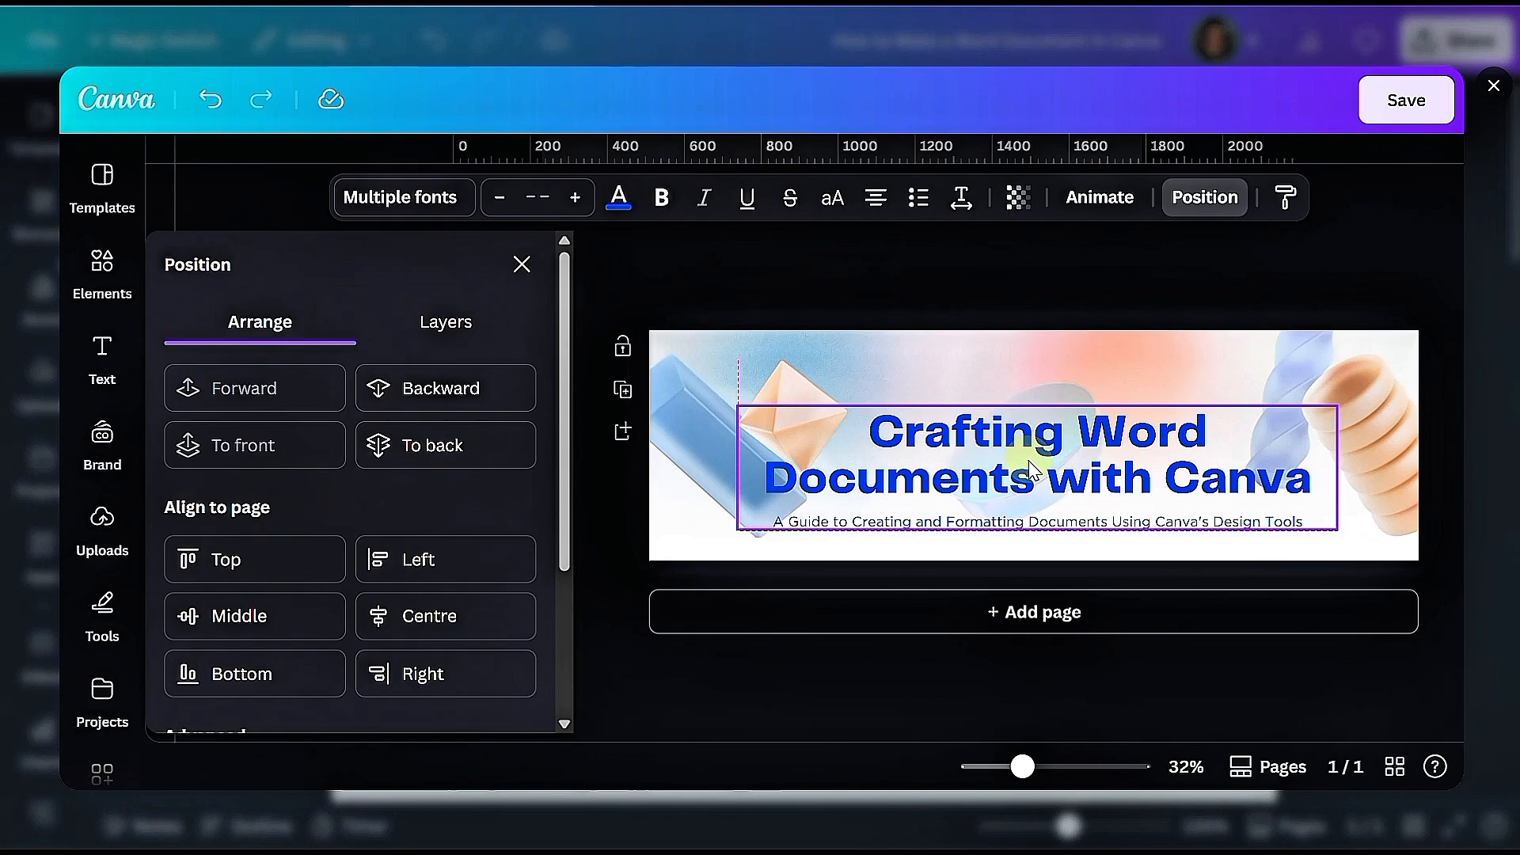
left_click(522, 264)
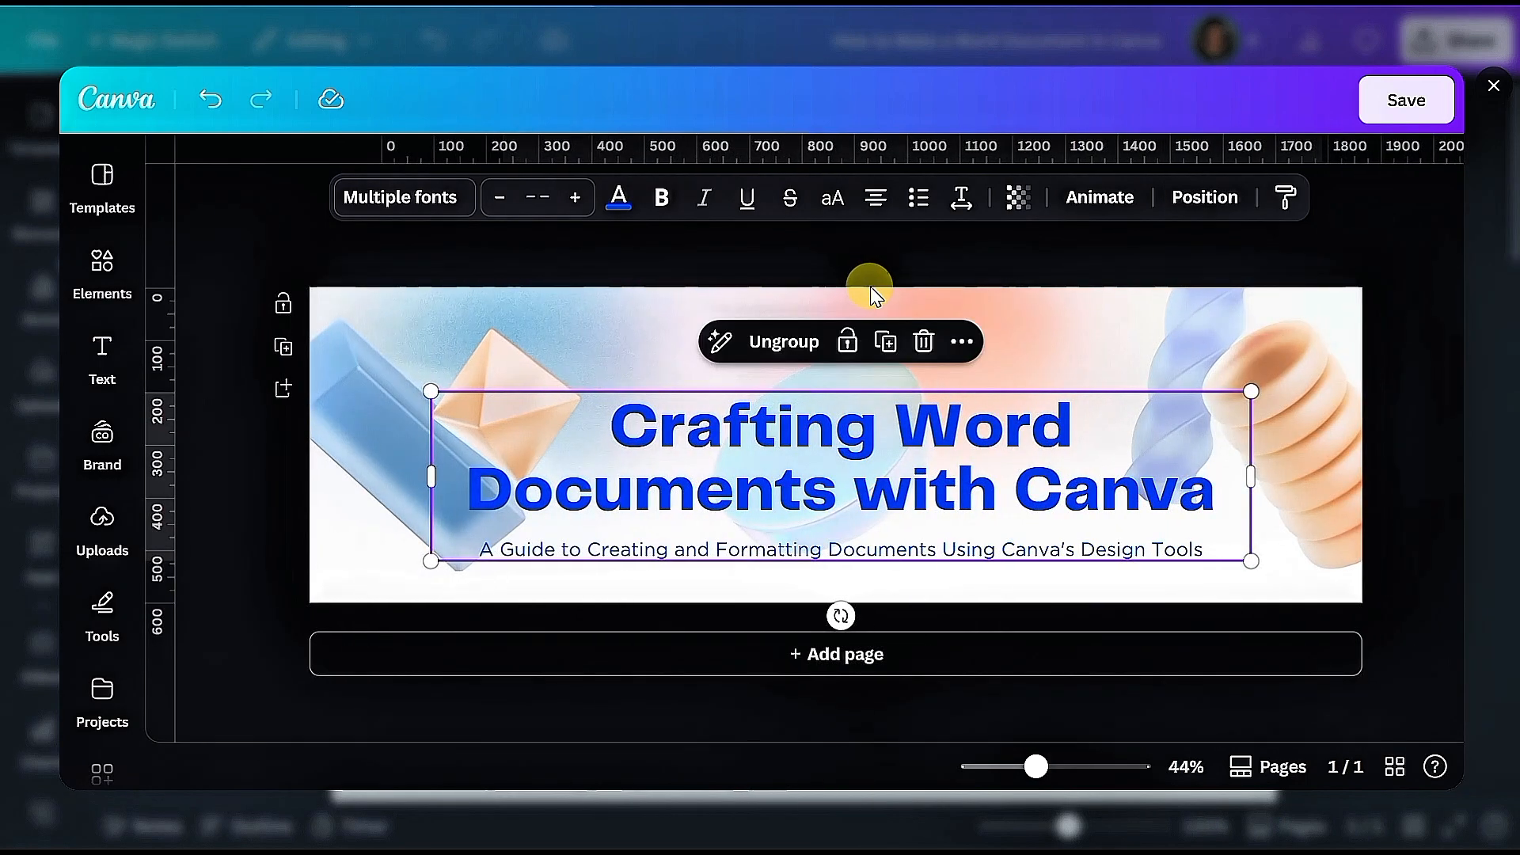
left_click(1227, 256)
left_click(1403, 101)
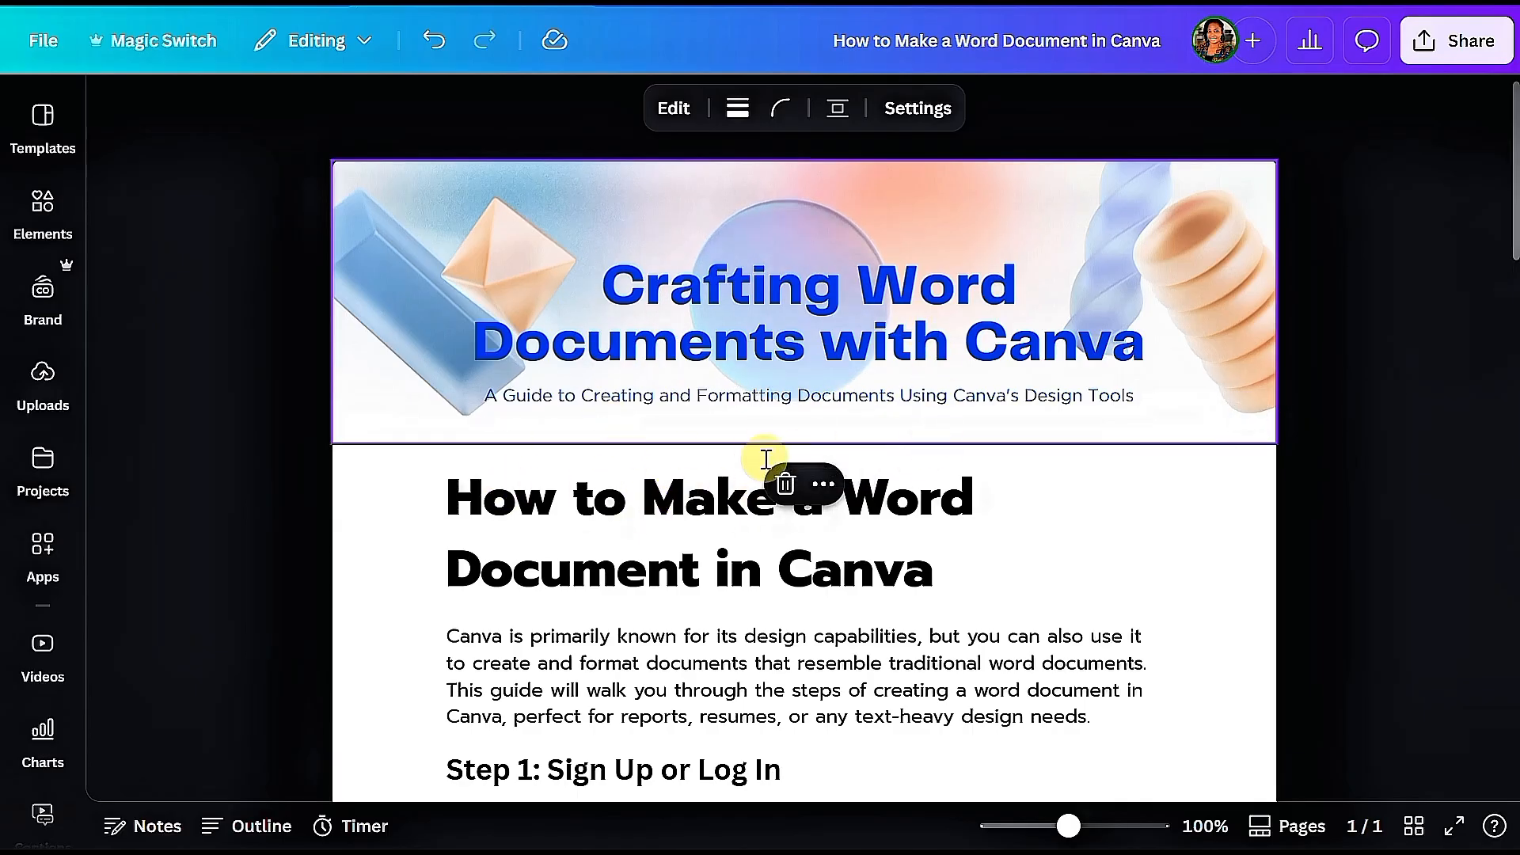
Format the title "How to Make a Word Document in Canva" below the banner as Heading 2.
scroll(594, 547, "down", 3)
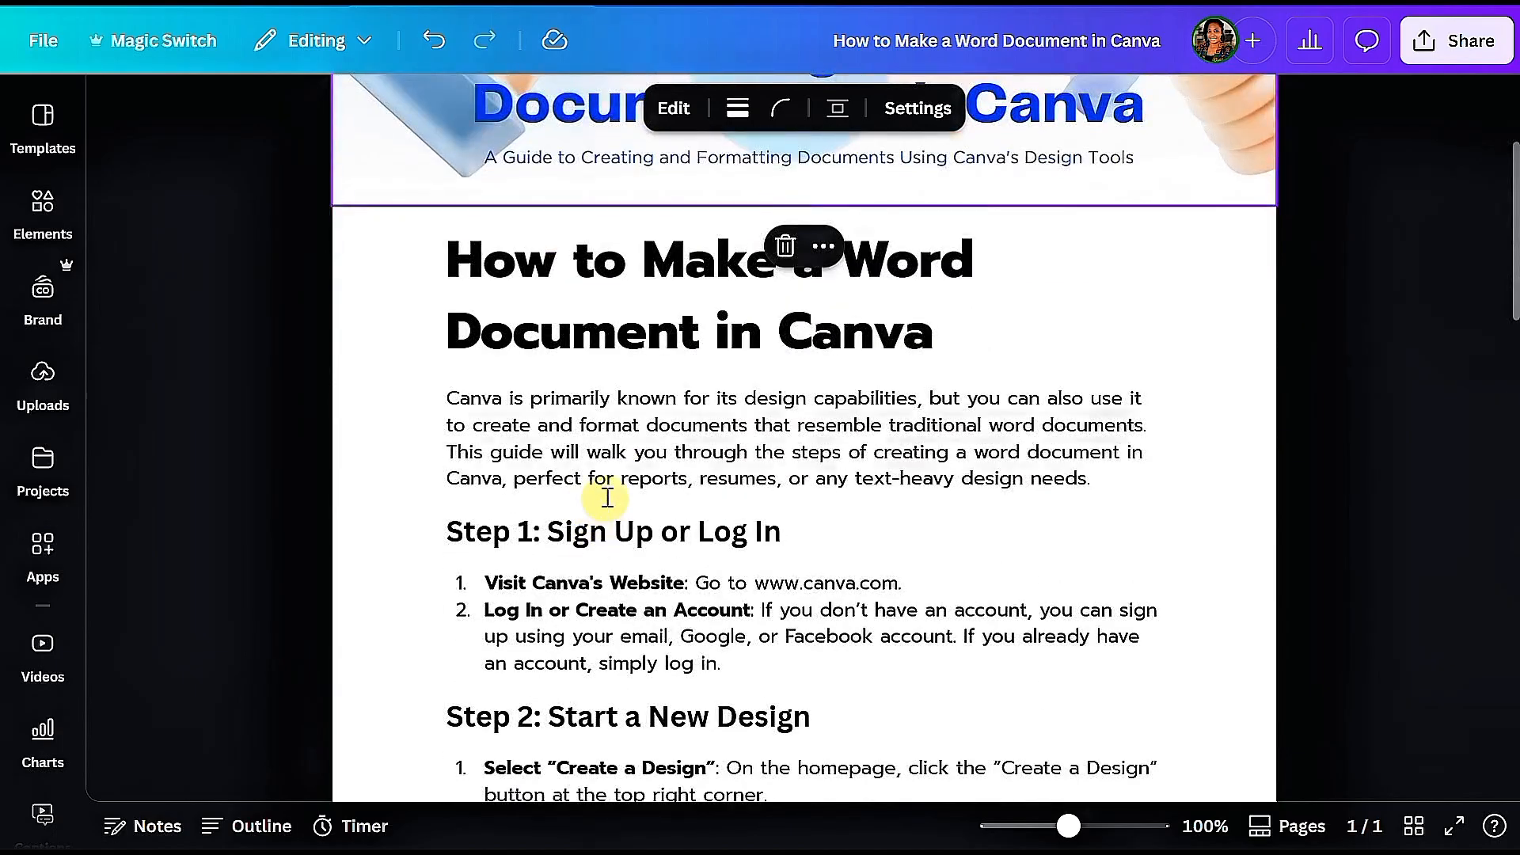
left_click(638, 396)
left_click(655, 333)
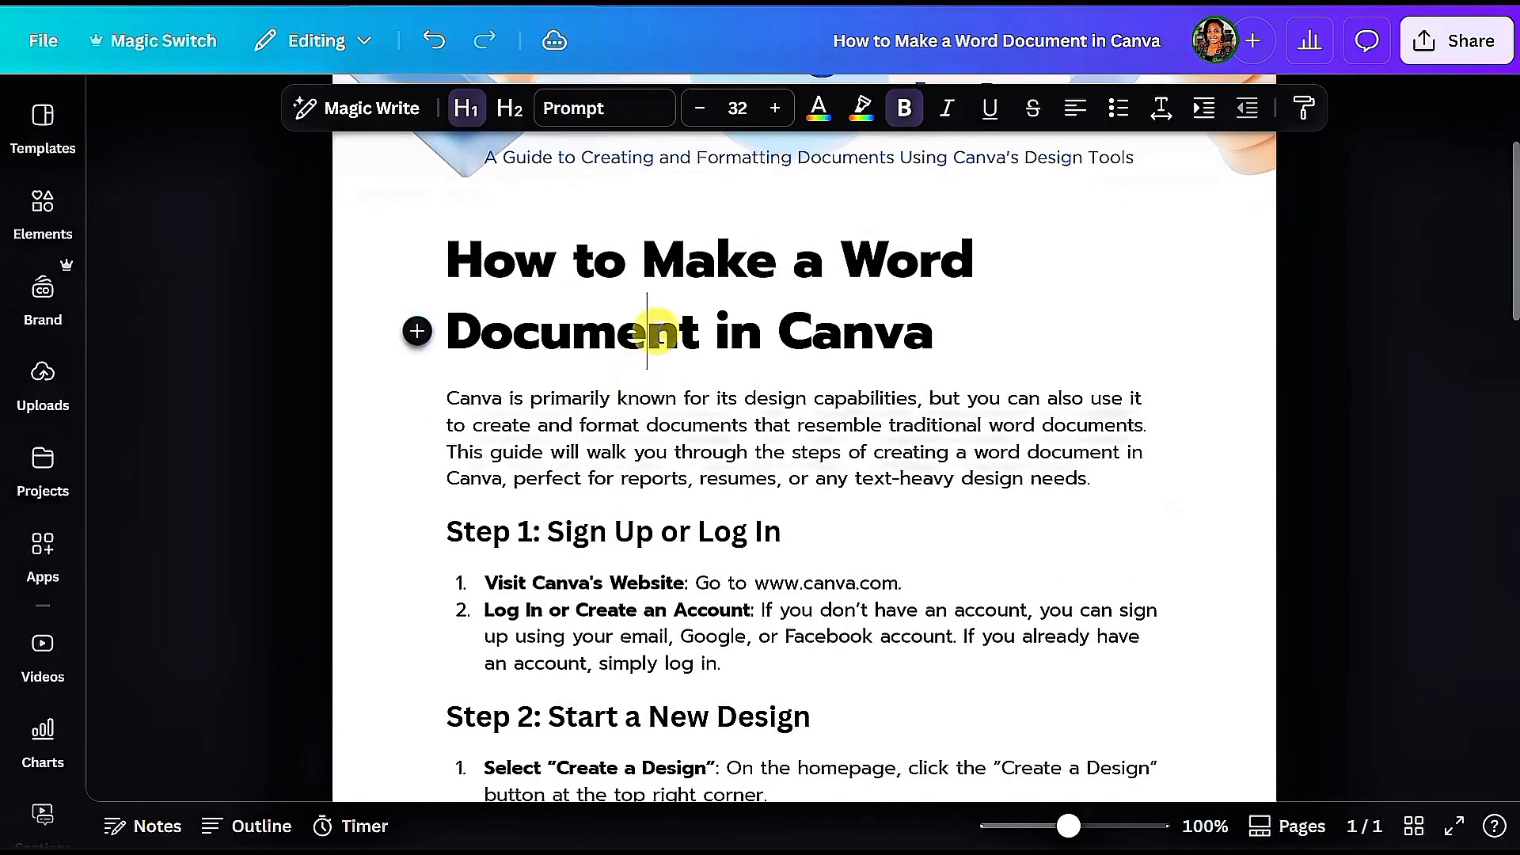
left_click(691, 285)
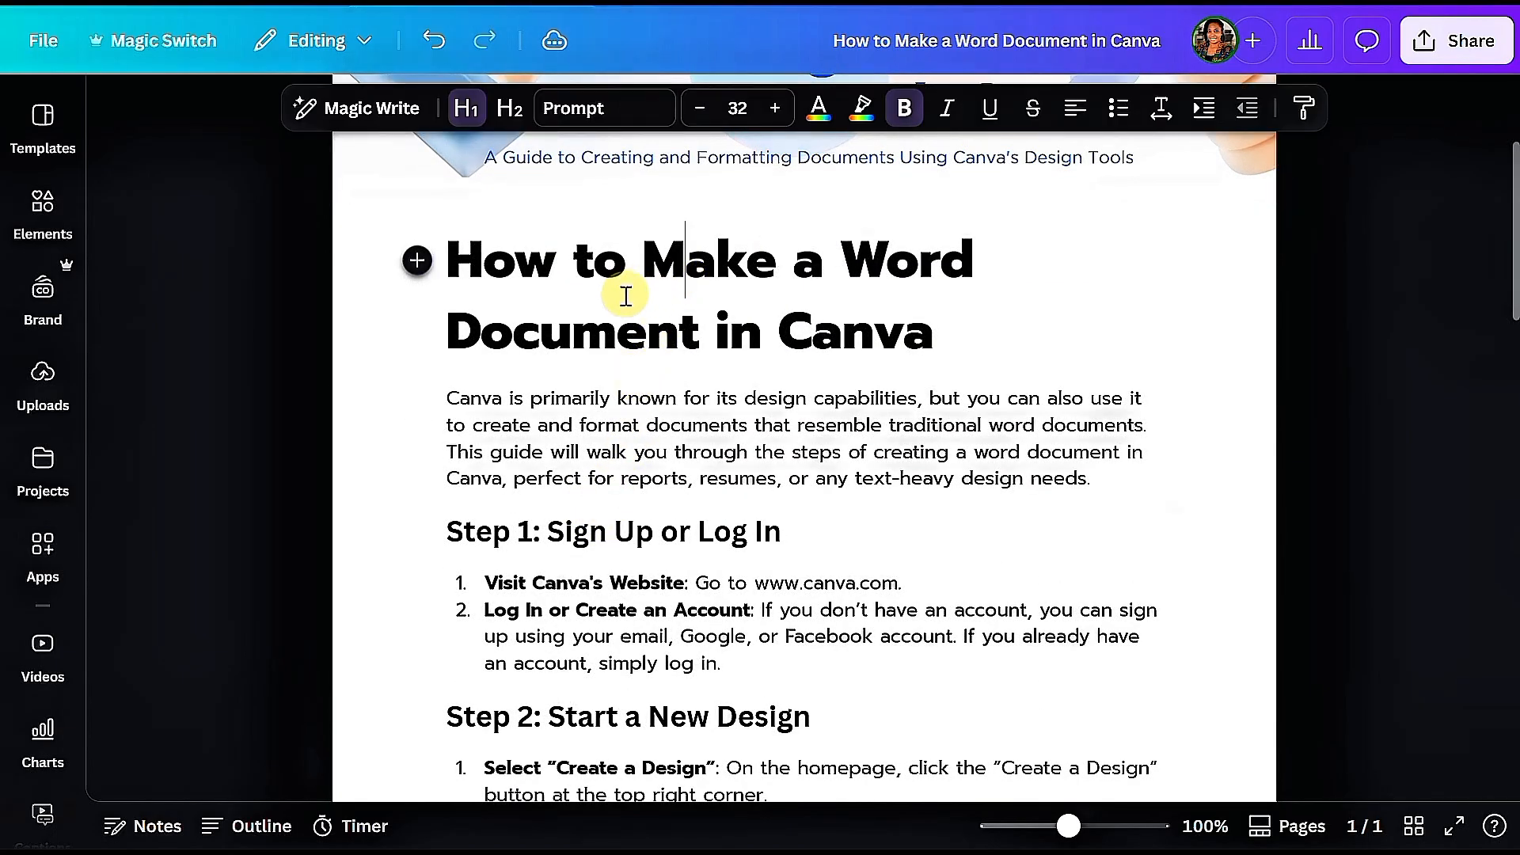
left_click_drag(449, 237, 946, 338)
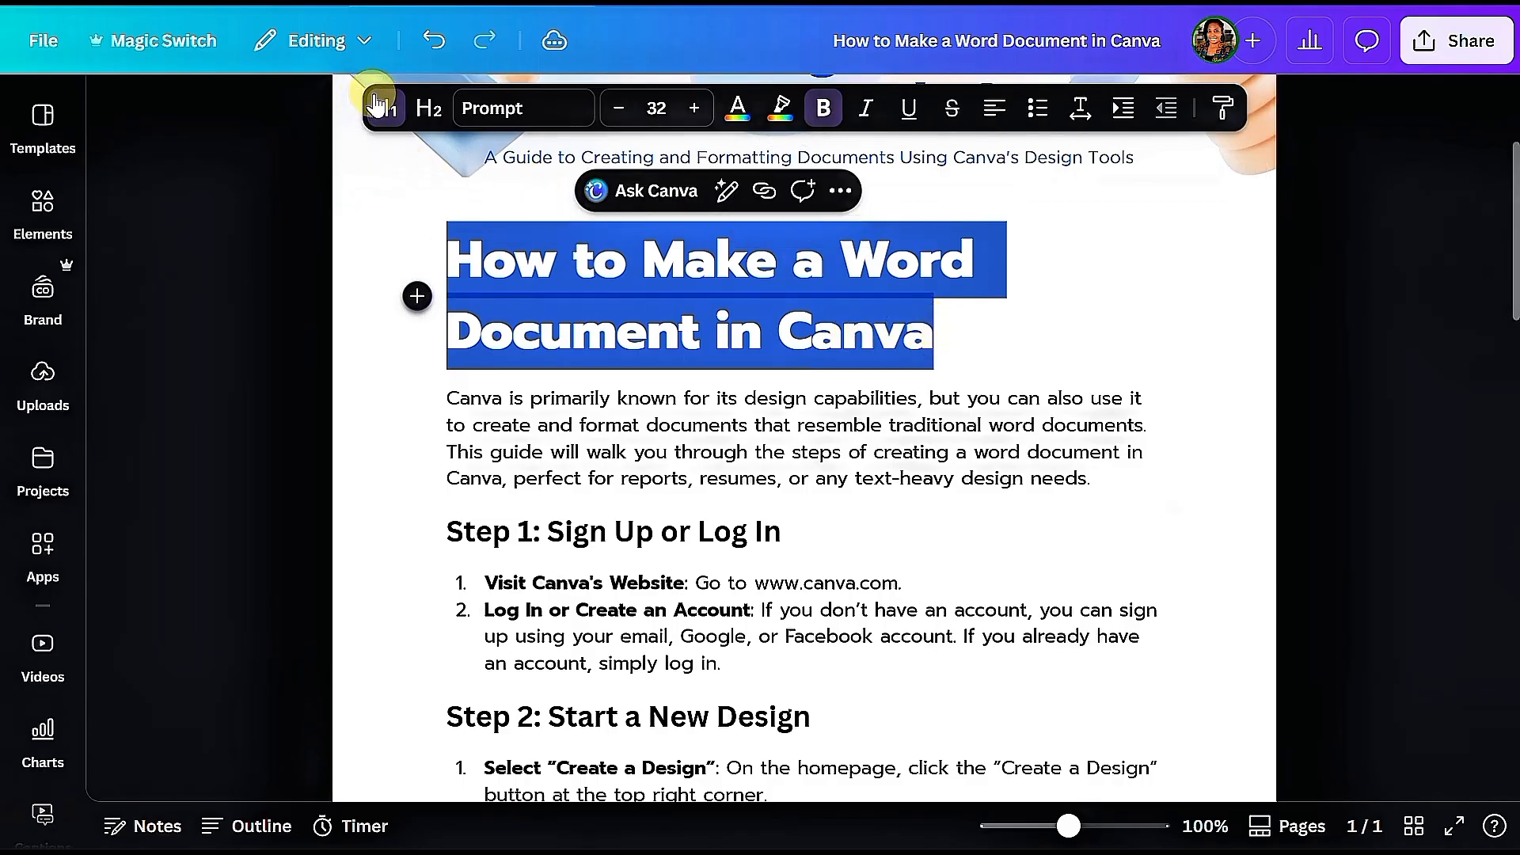
left_click(428, 109)
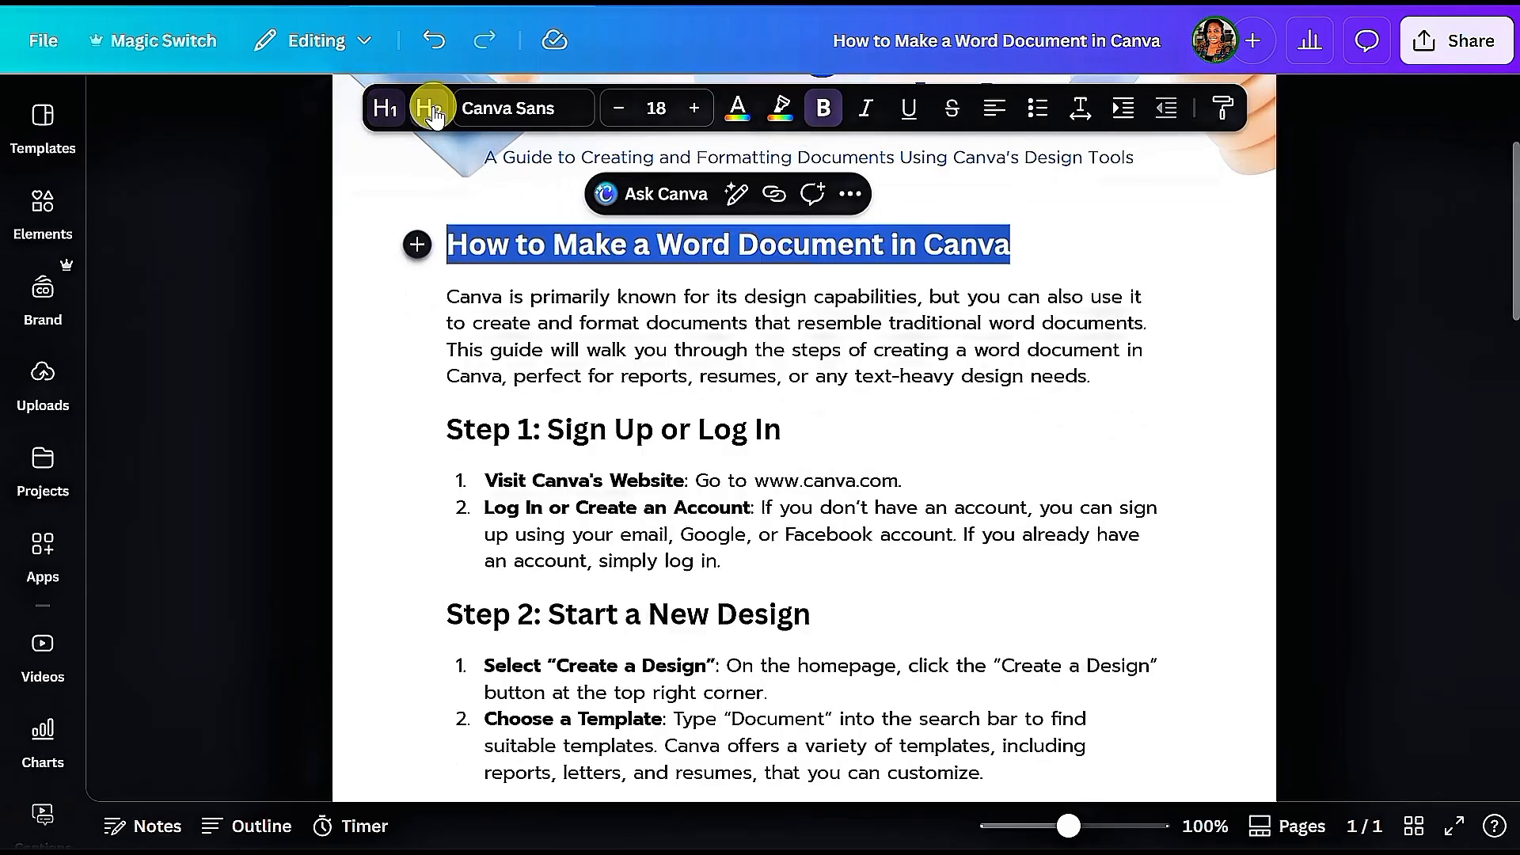
left_click(665, 562)
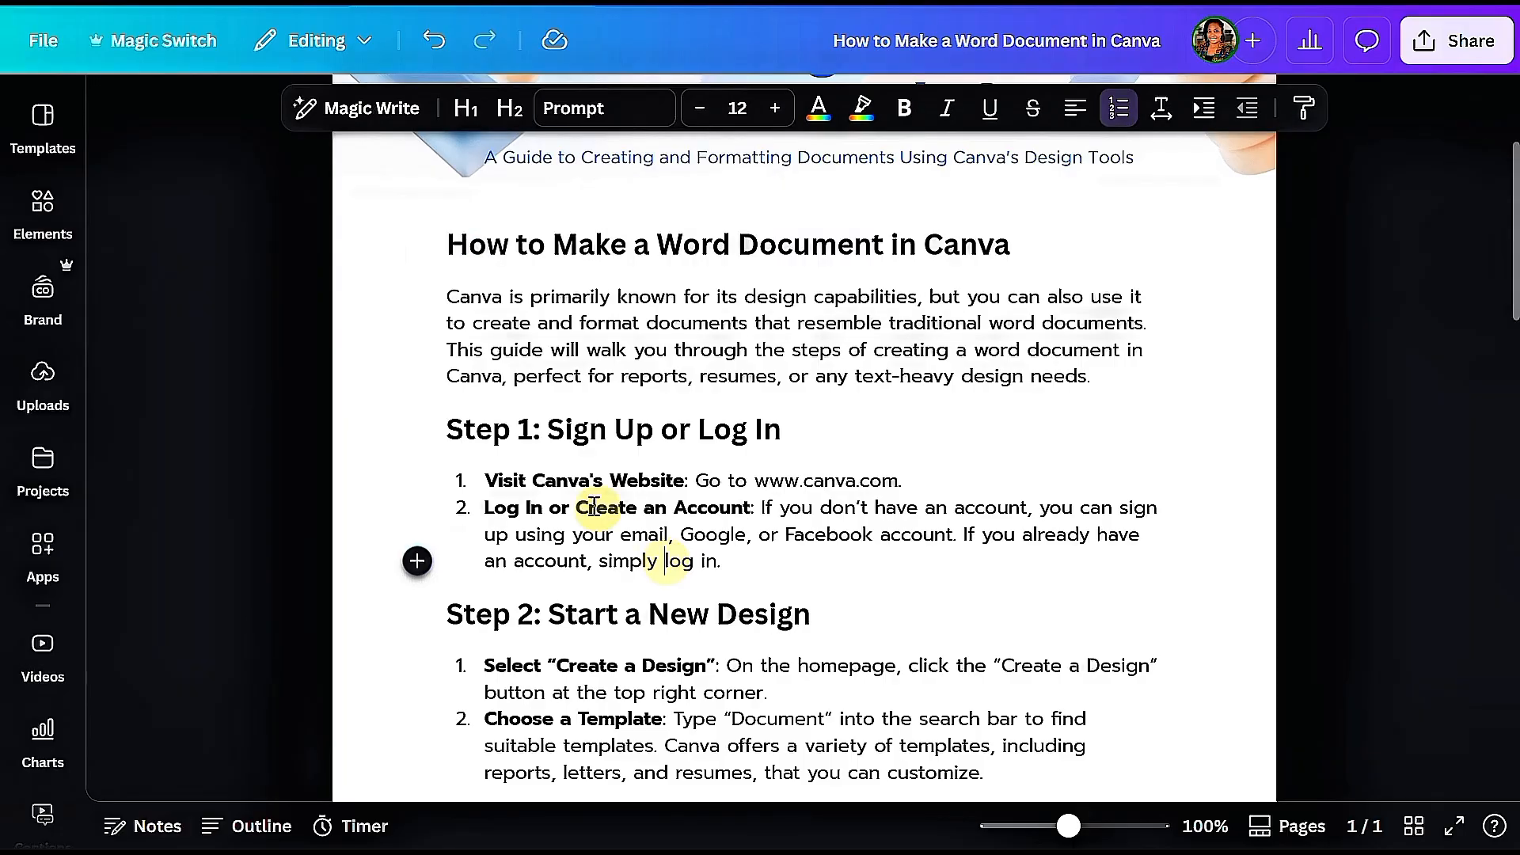
Select the intro paragraph's opening words, "Canva is primarily known" through "to create and", and open the text colour options.
left_click_drag(449, 427, 765, 428)
left_click(640, 326)
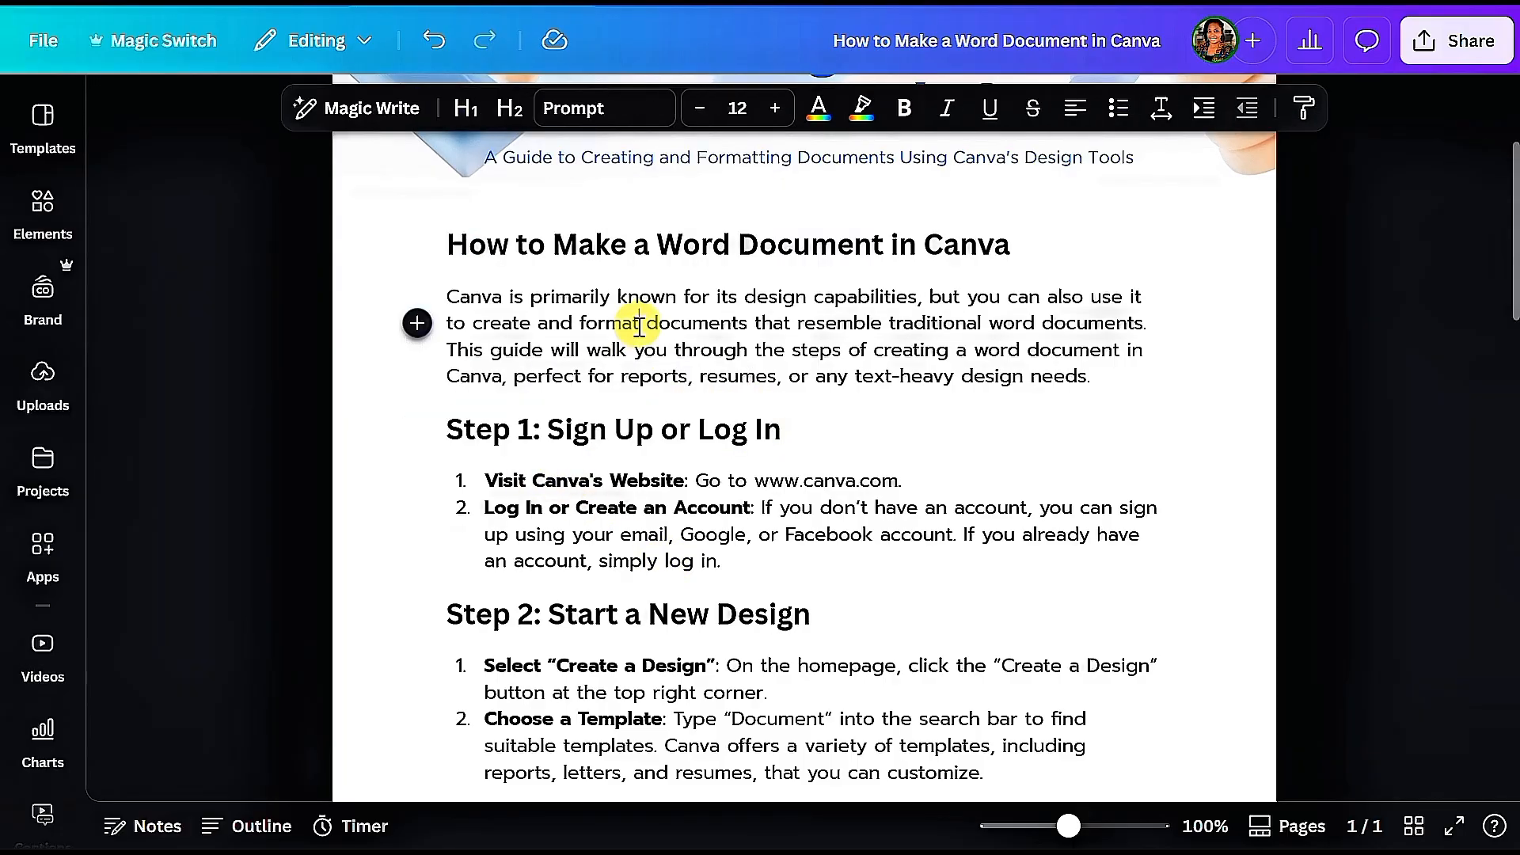
left_click_drag(521, 349, 700, 350)
left_click_drag(445, 295, 584, 326)
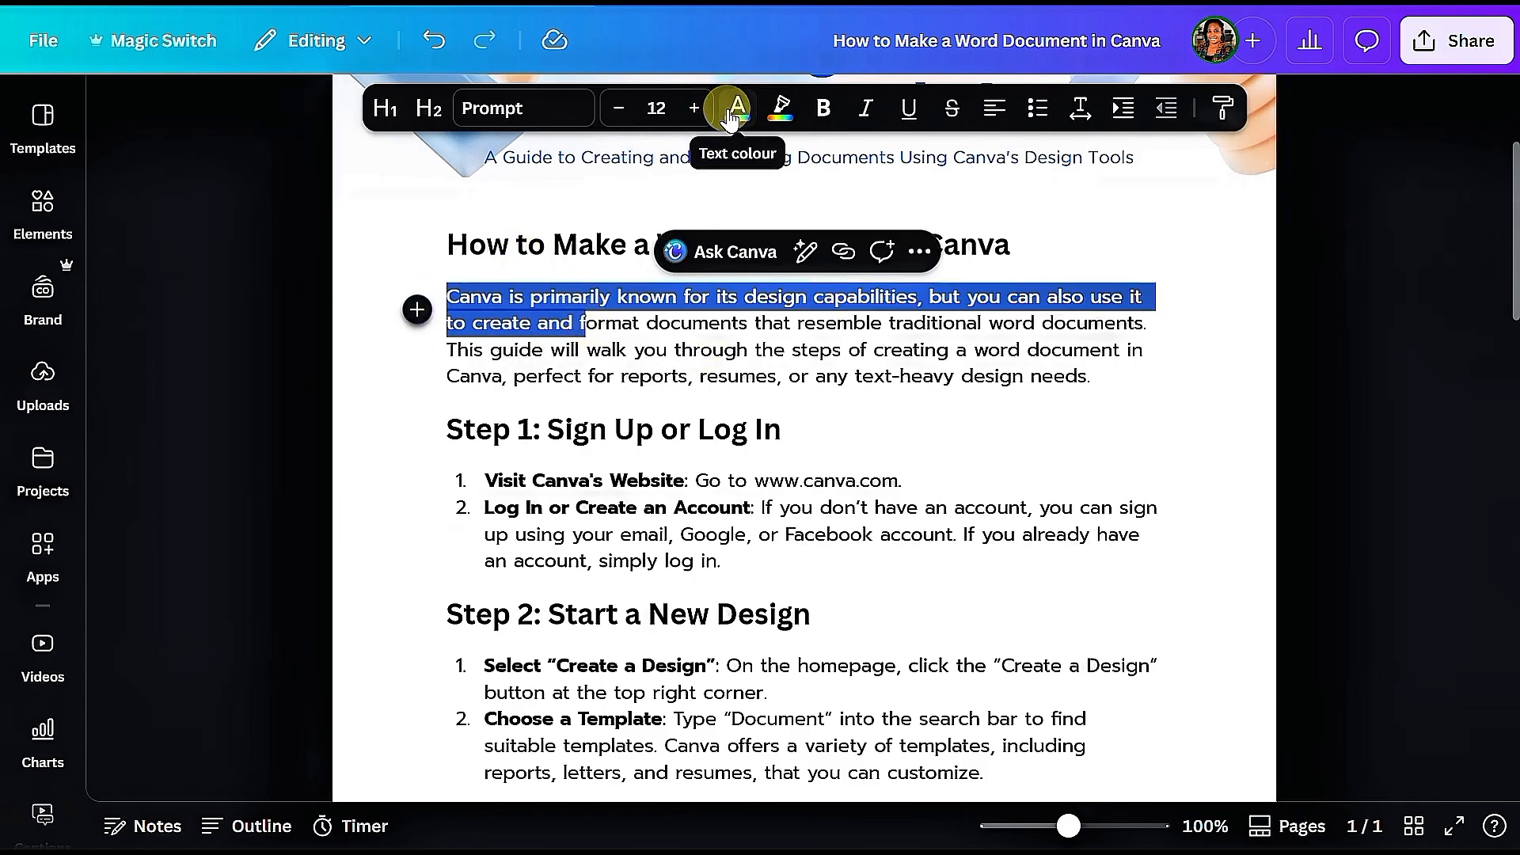
left_click(732, 113)
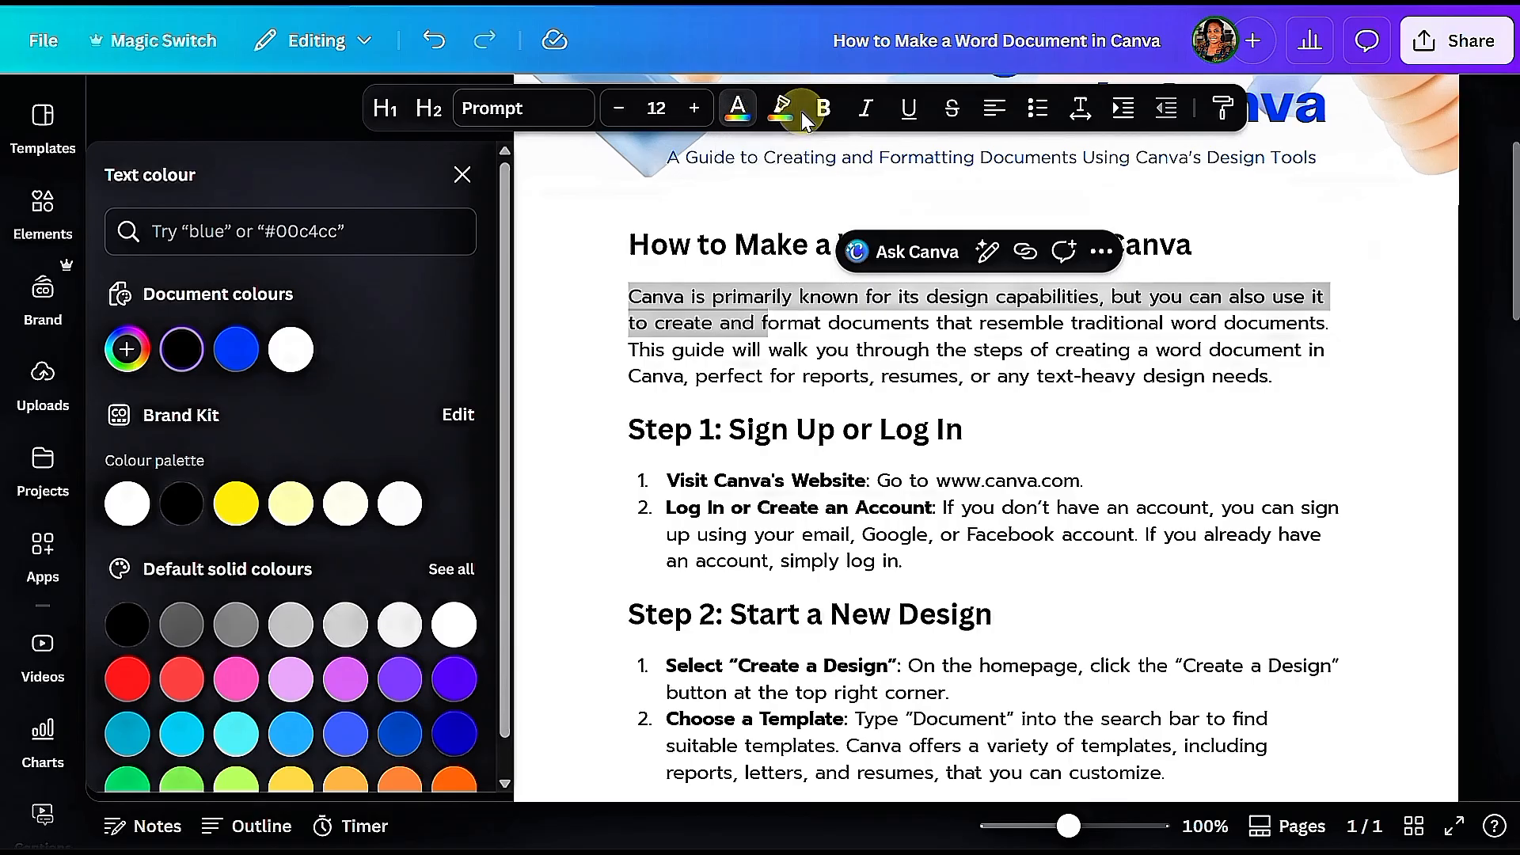
Try bold, italic, underline and strikethrough formatting on the intro paragraph's selected opening words.
left_click(823, 111)
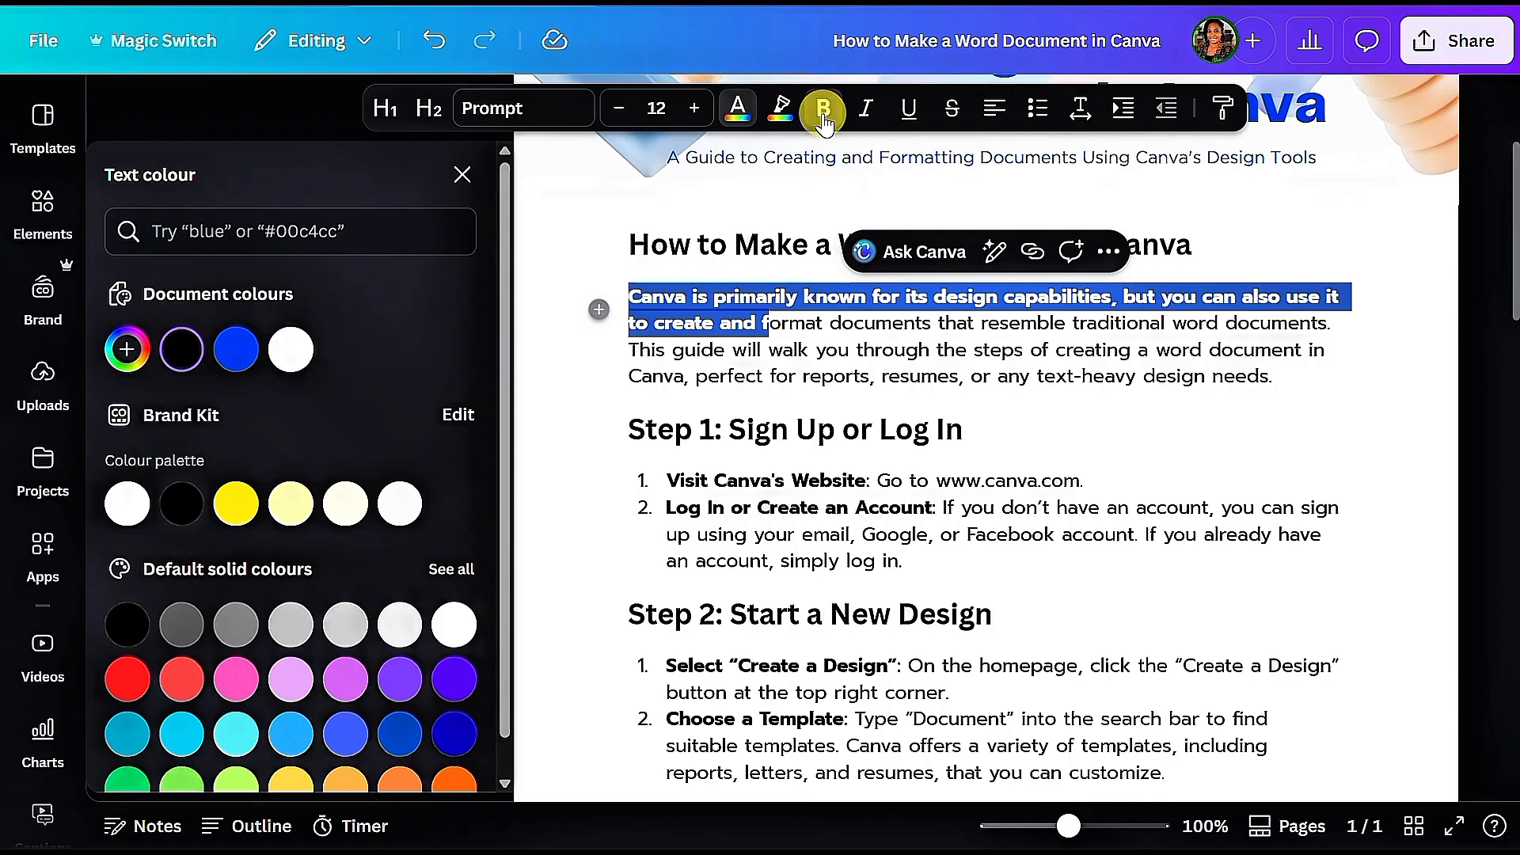
left_click(824, 111)
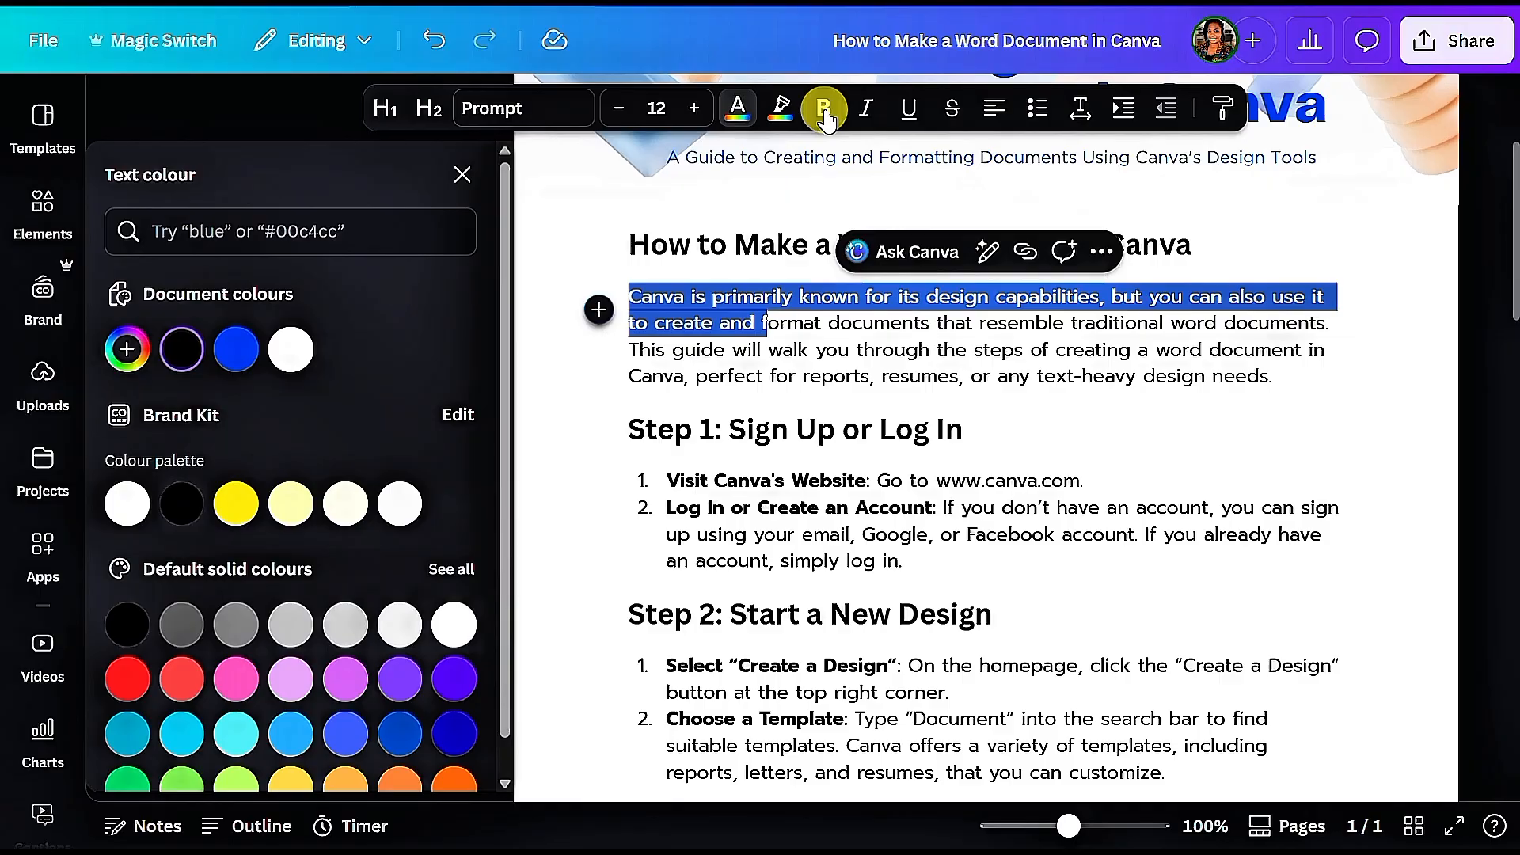
left_click(868, 111)
left_click(909, 109)
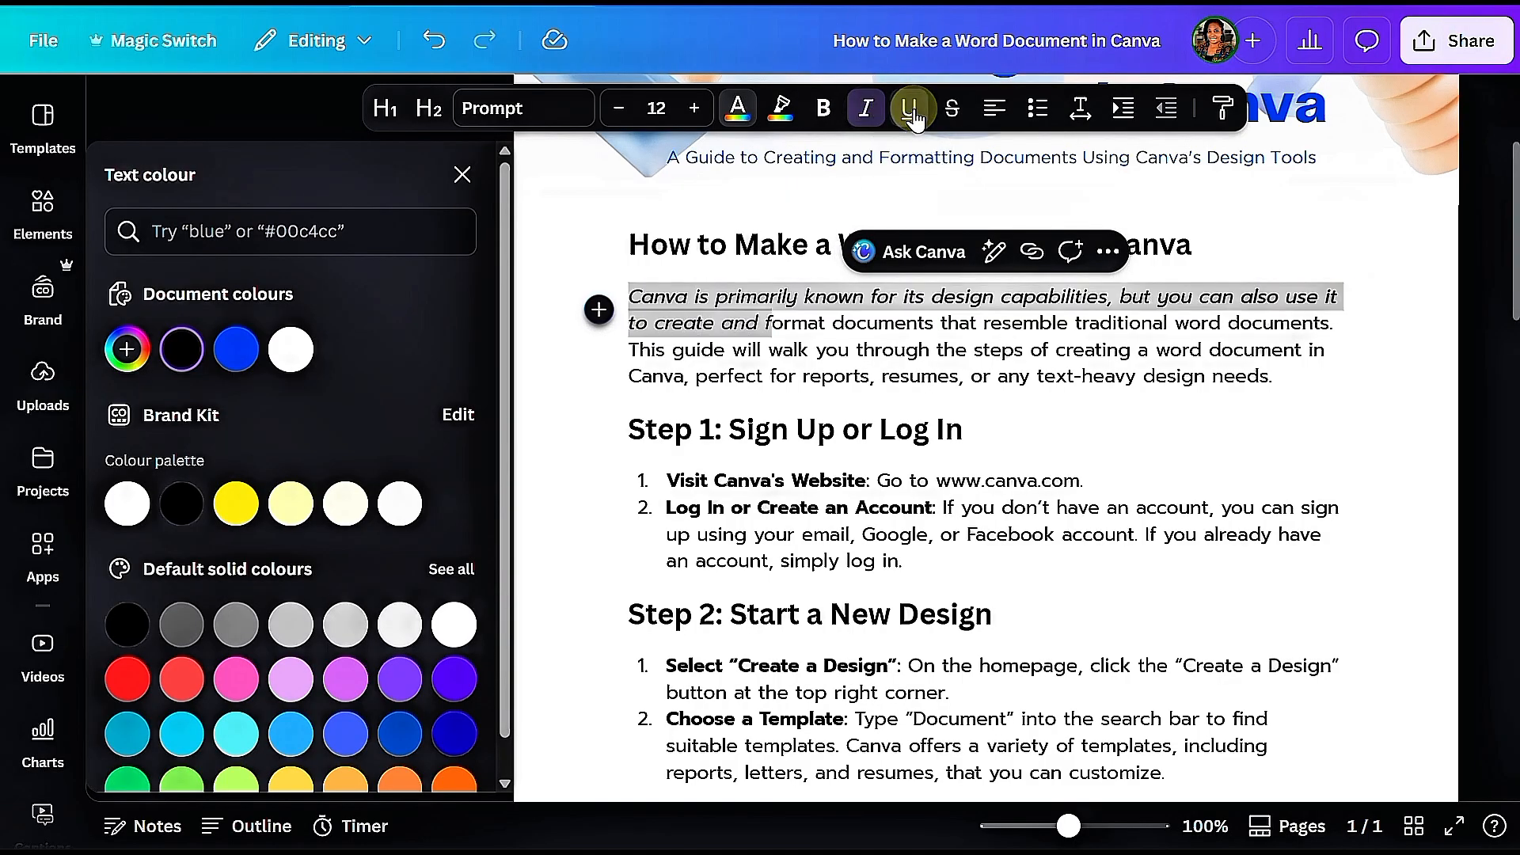
left_click(863, 112)
left_click(950, 111)
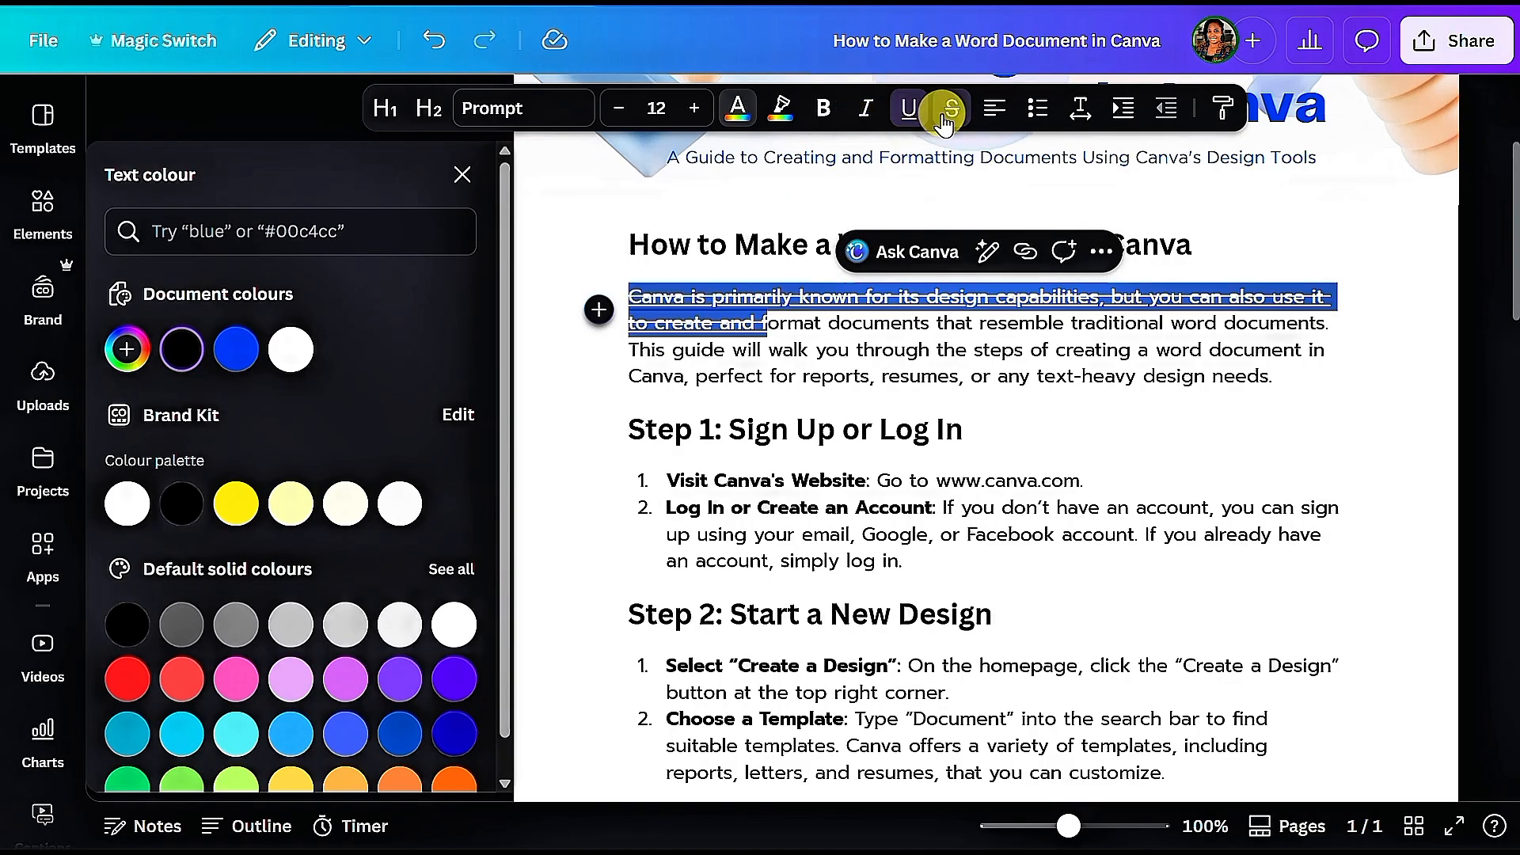
Try right alignment and a bulleted list on the intro paragraph, and undo the list formatting.
left_click(997, 111)
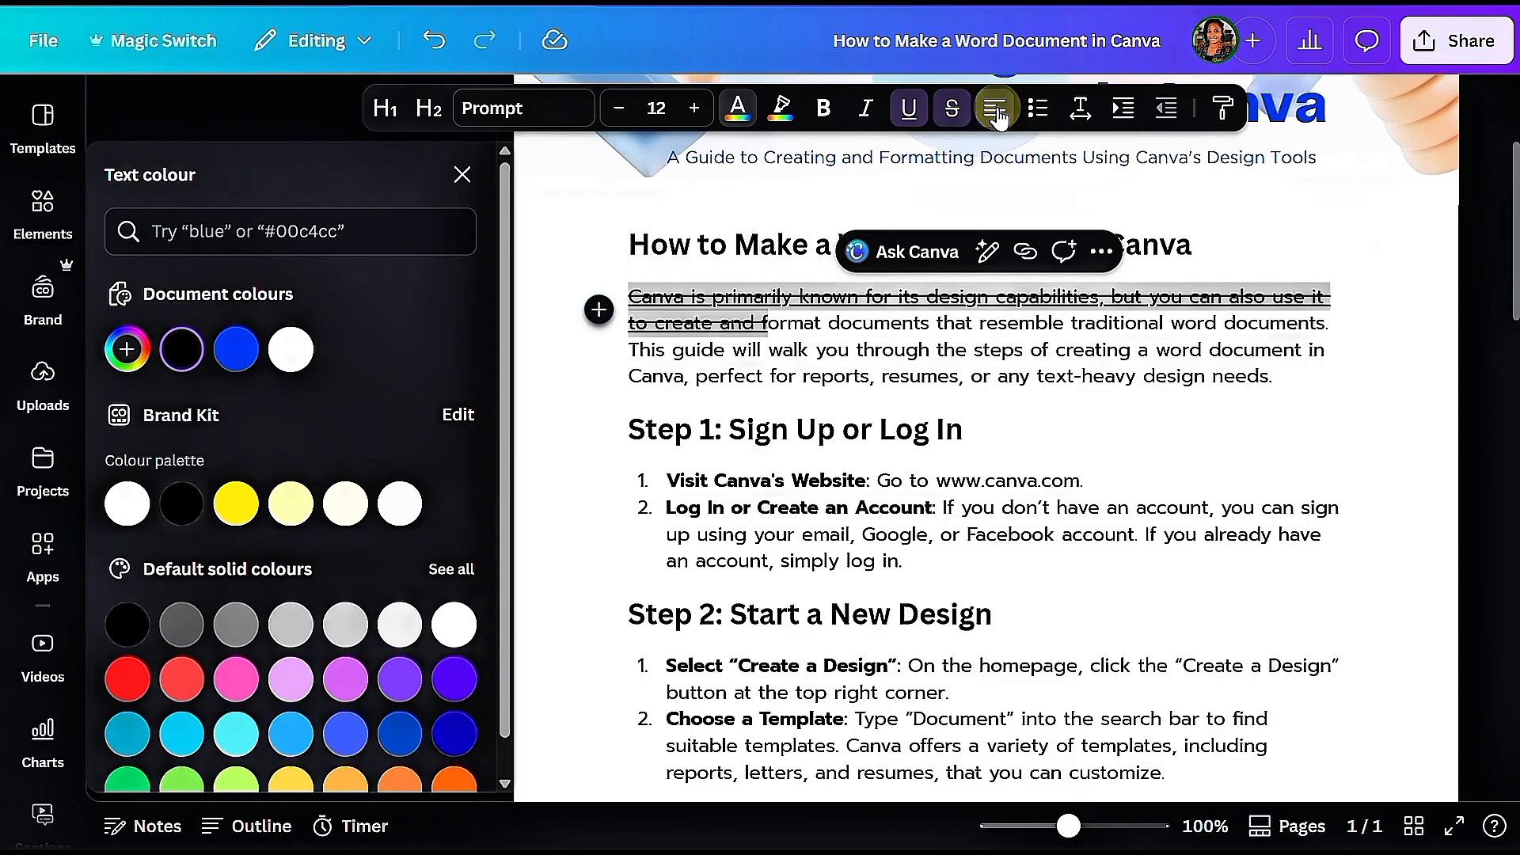
left_click(996, 110)
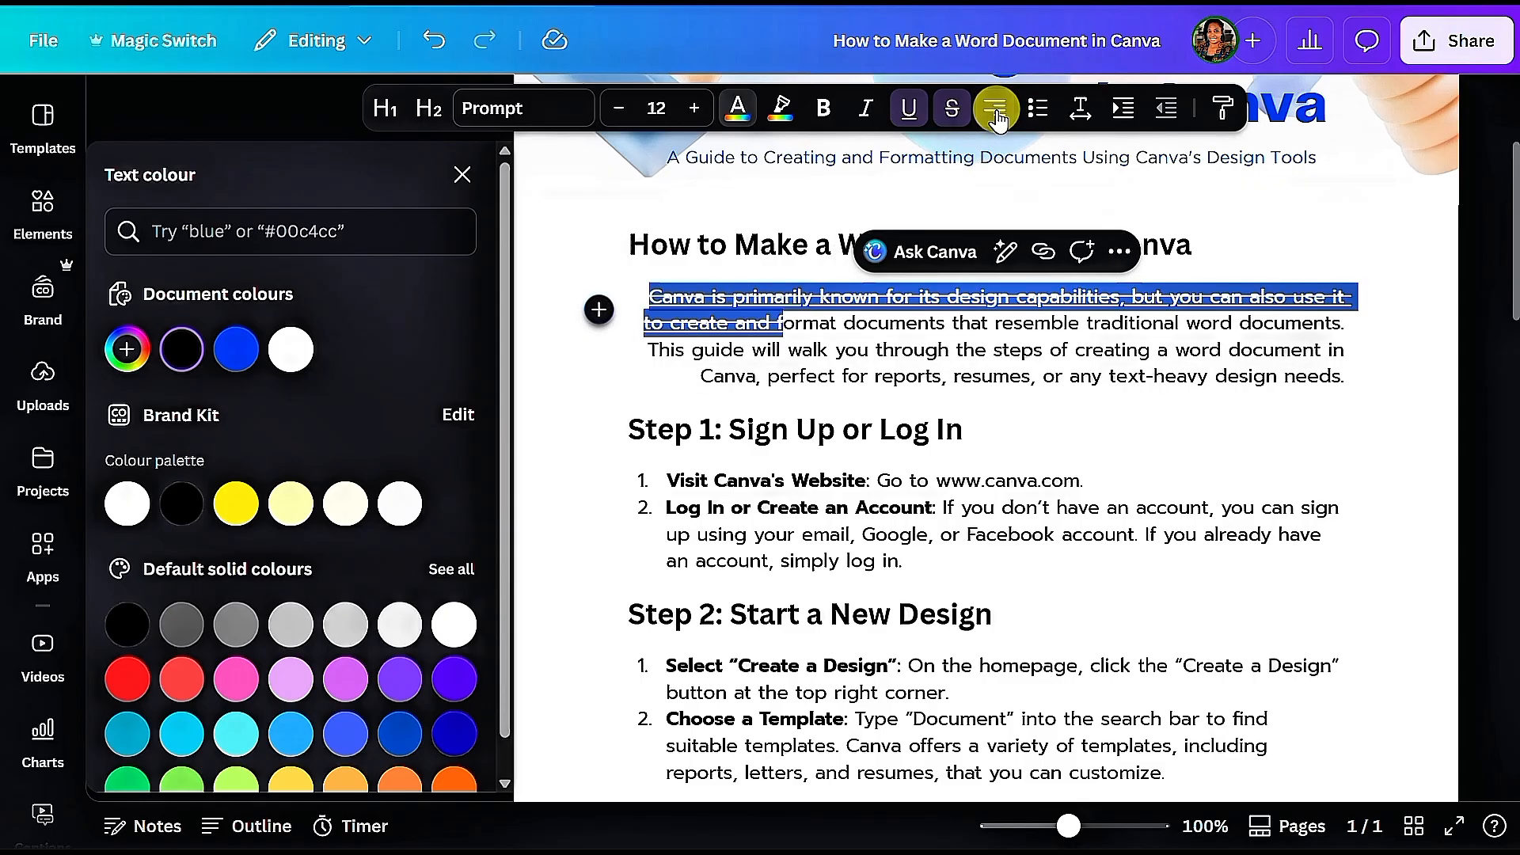
left_click(1022, 117)
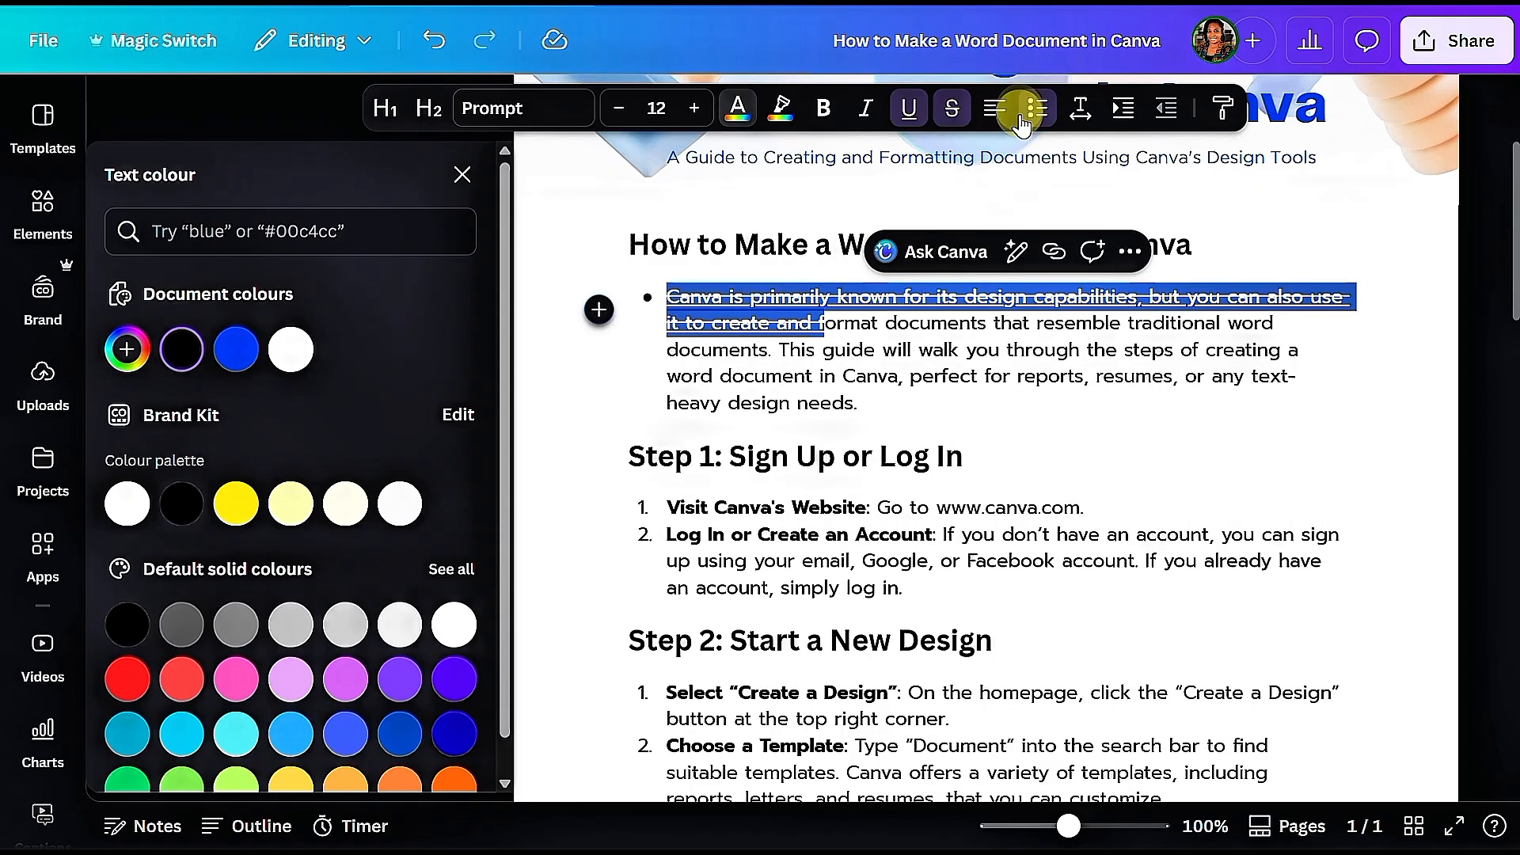
left_click(454, 49)
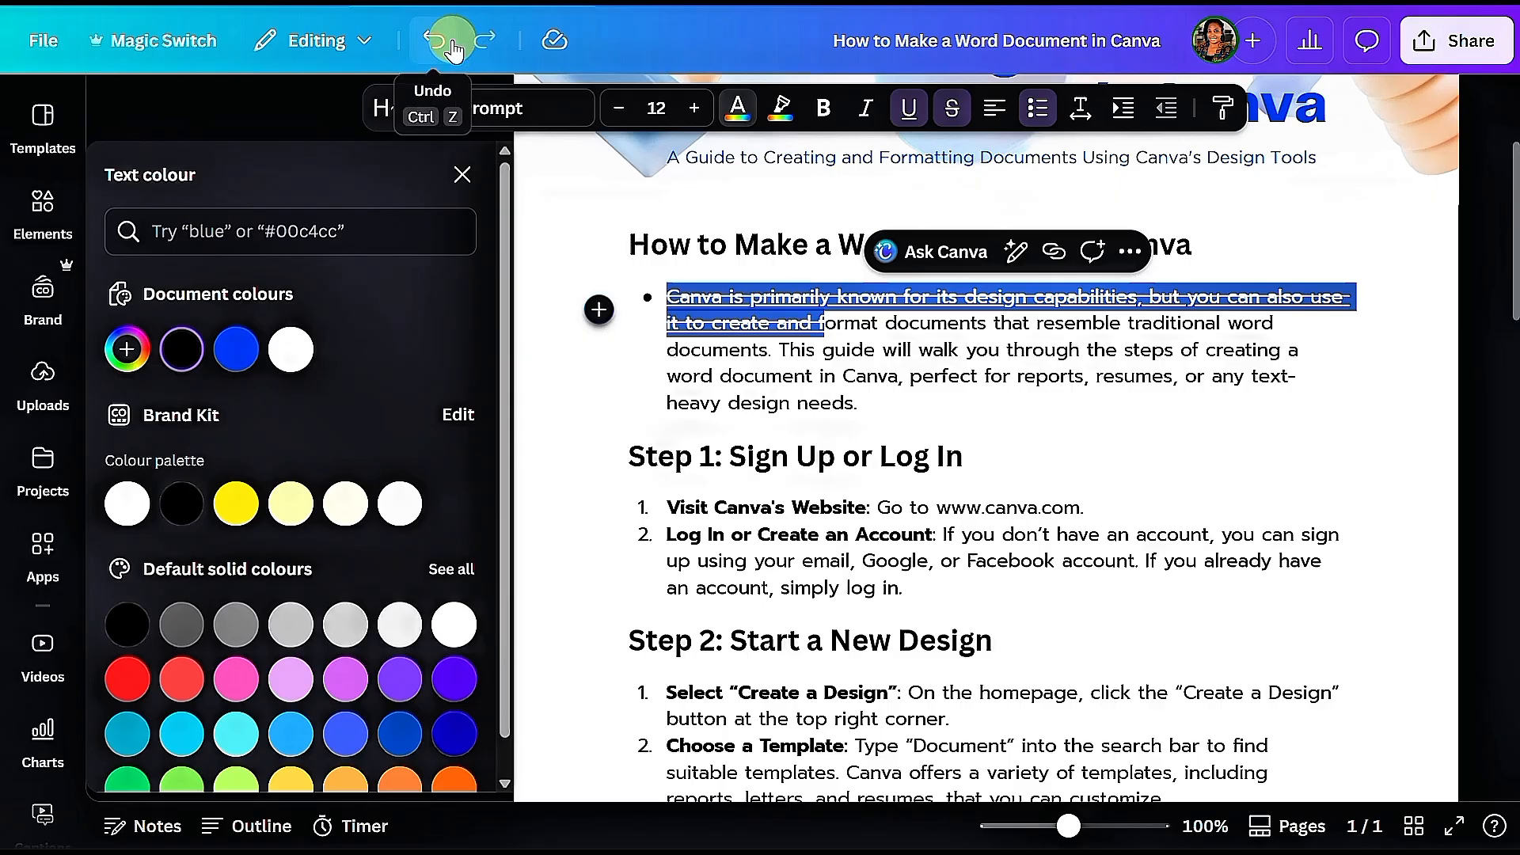
Open the advanced letter and line spacing settings, and try increasing and decreasing the intro paragraph's indent.
left_click(1160, 108)
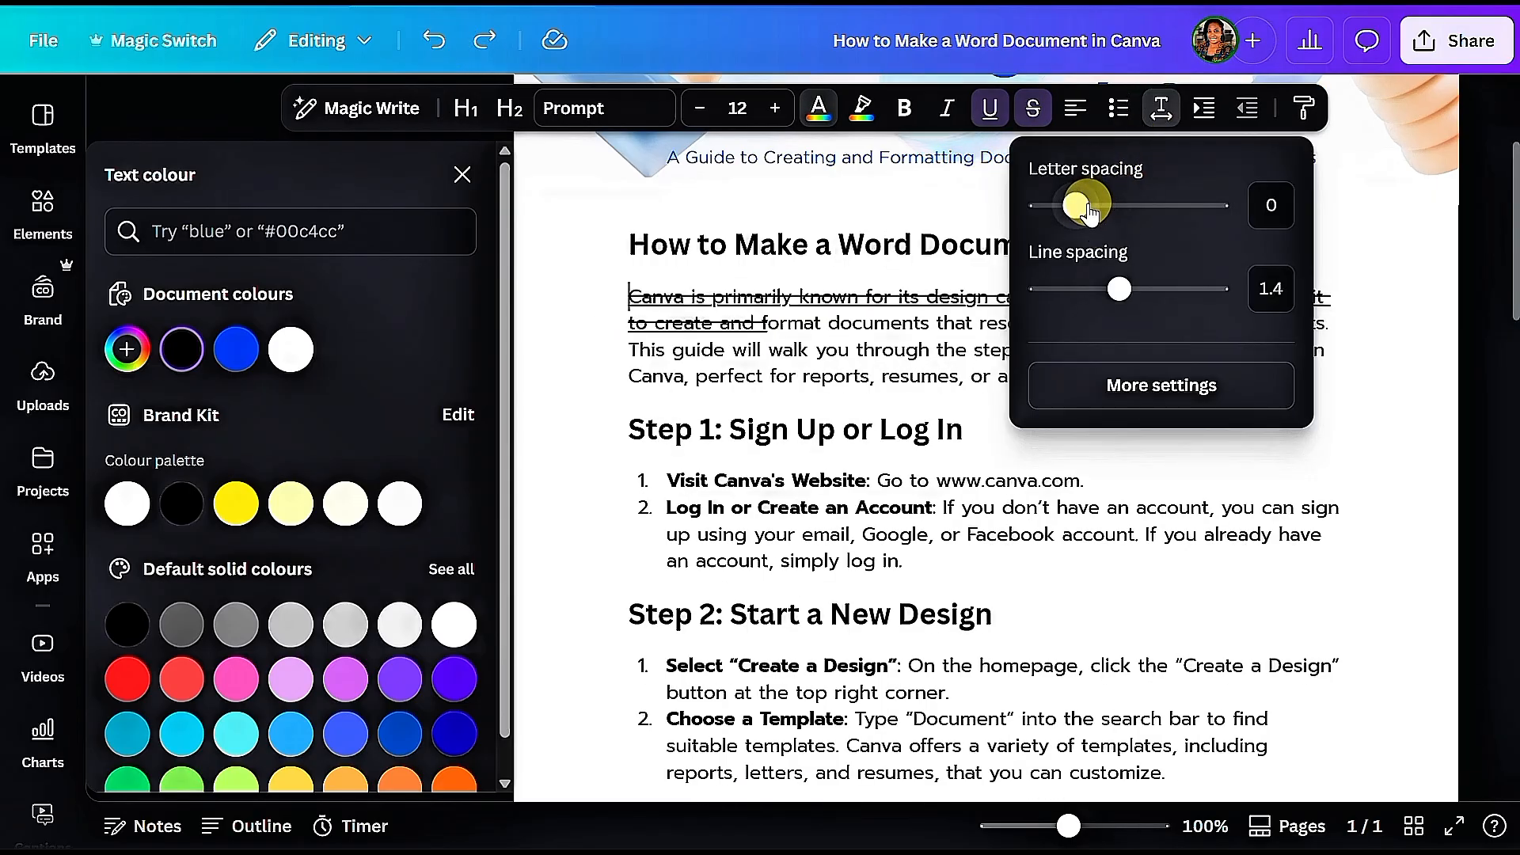
left_click(1106, 400)
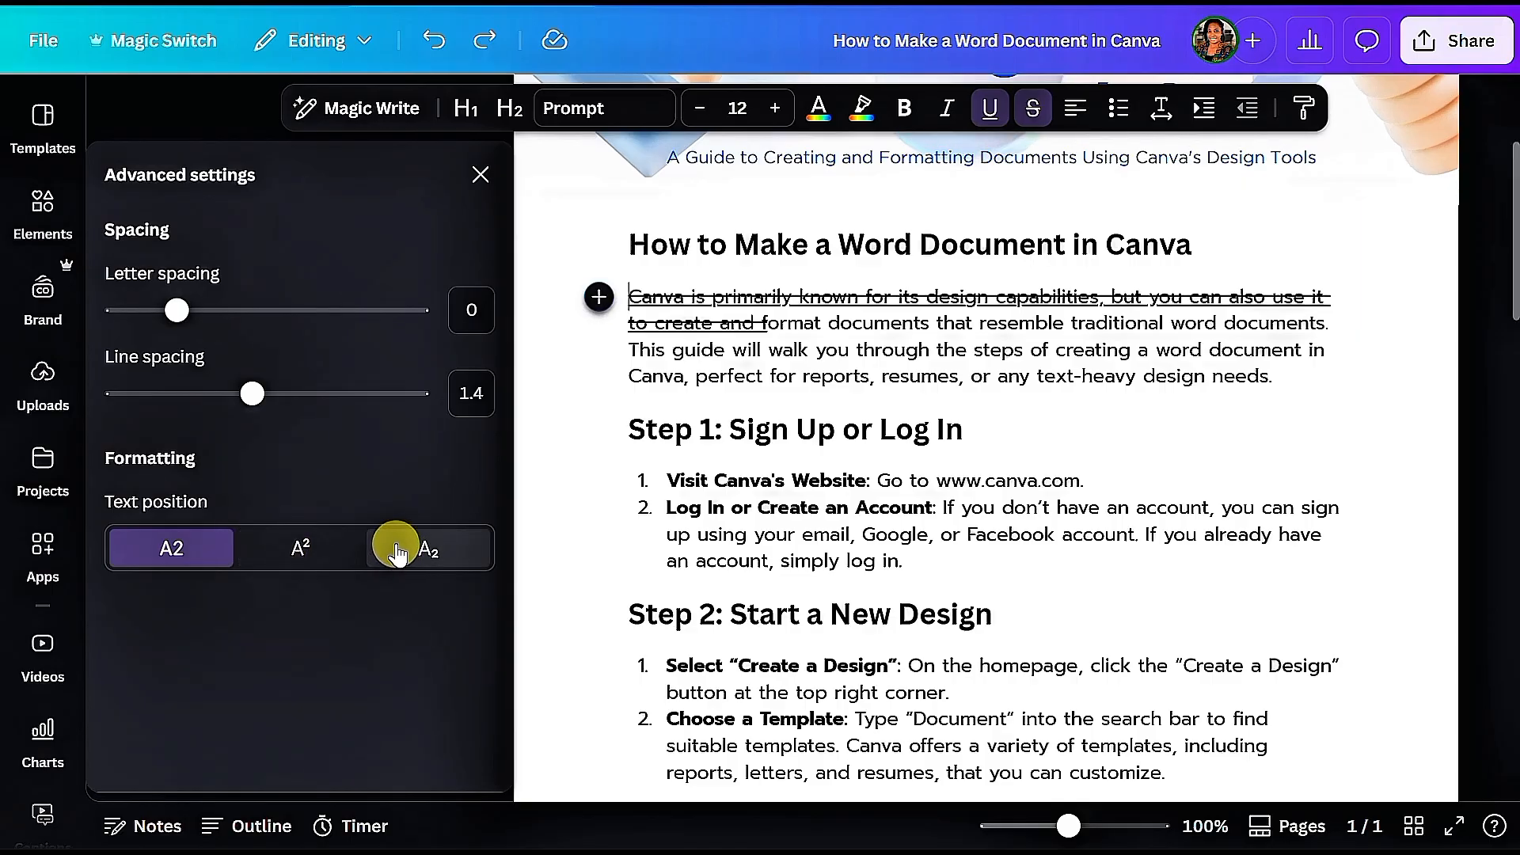
left_click(1204, 110)
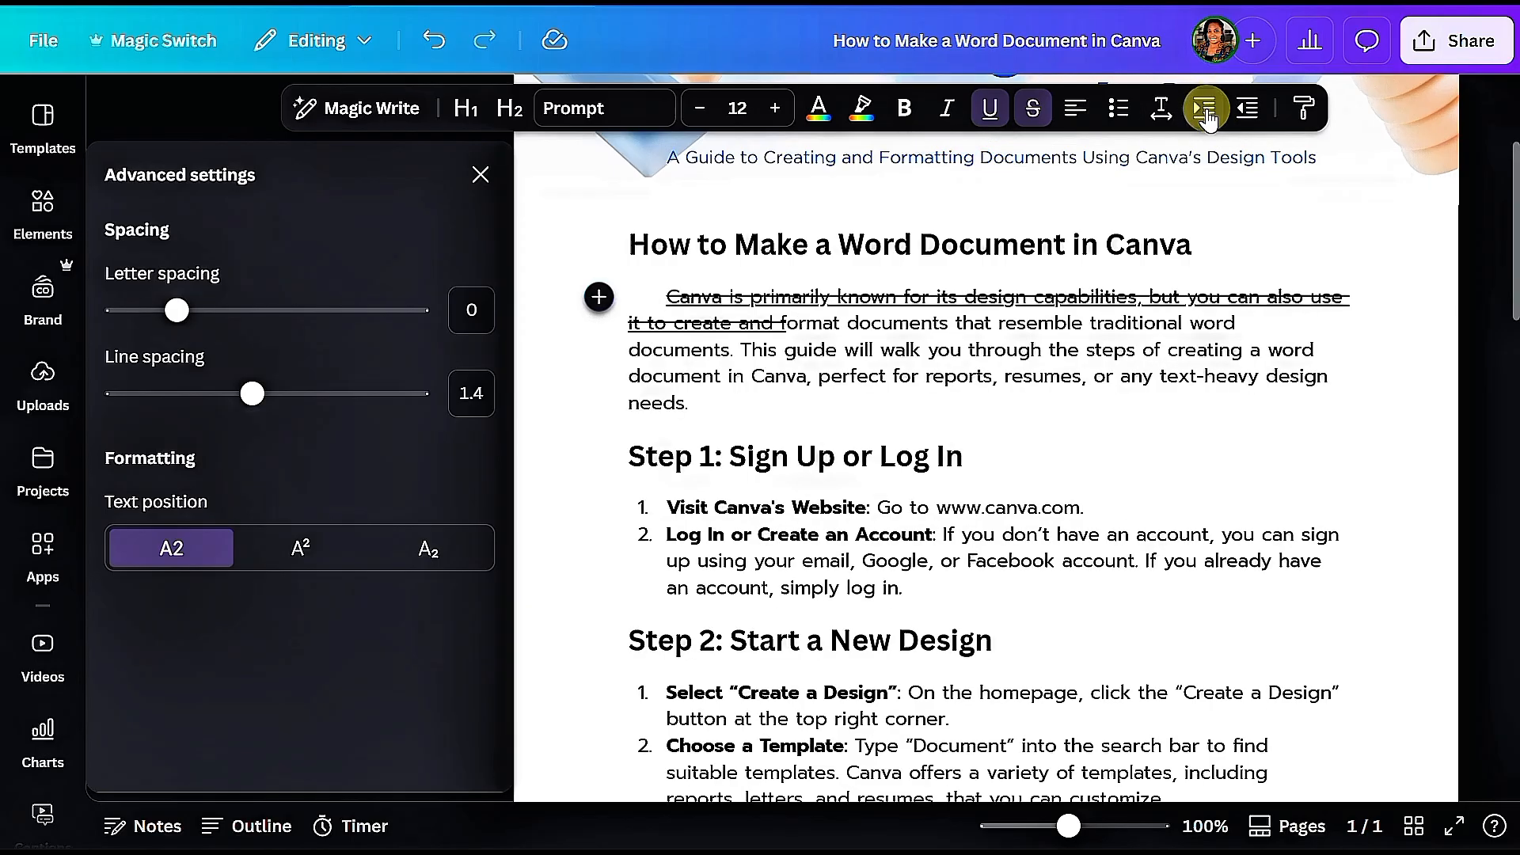
left_click(1232, 107)
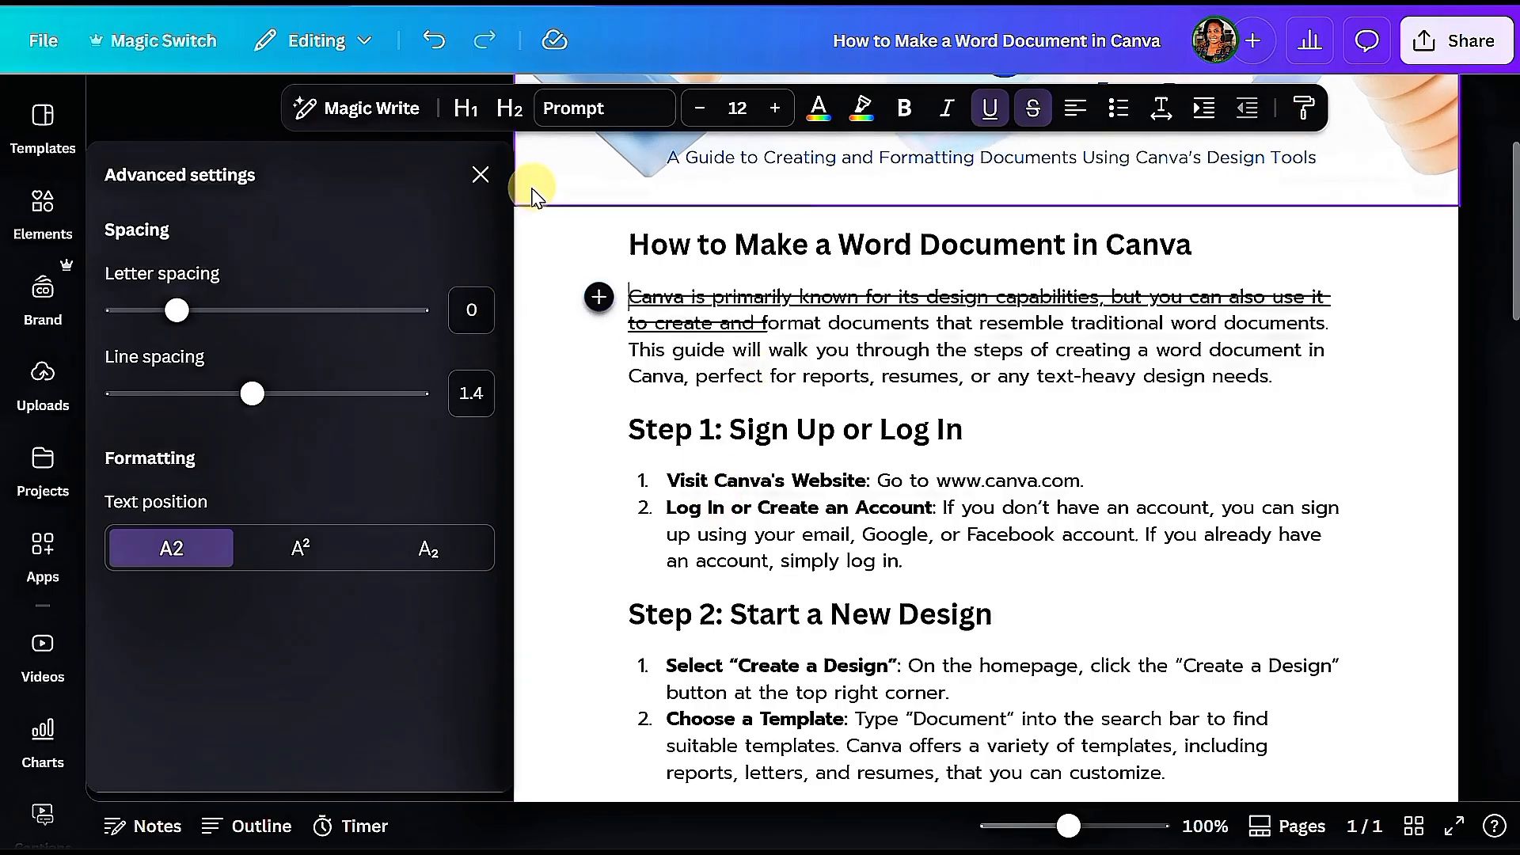
Close the advanced settings and remove the underline and strikethrough from the intro paragraph's opening words.
left_click(481, 174)
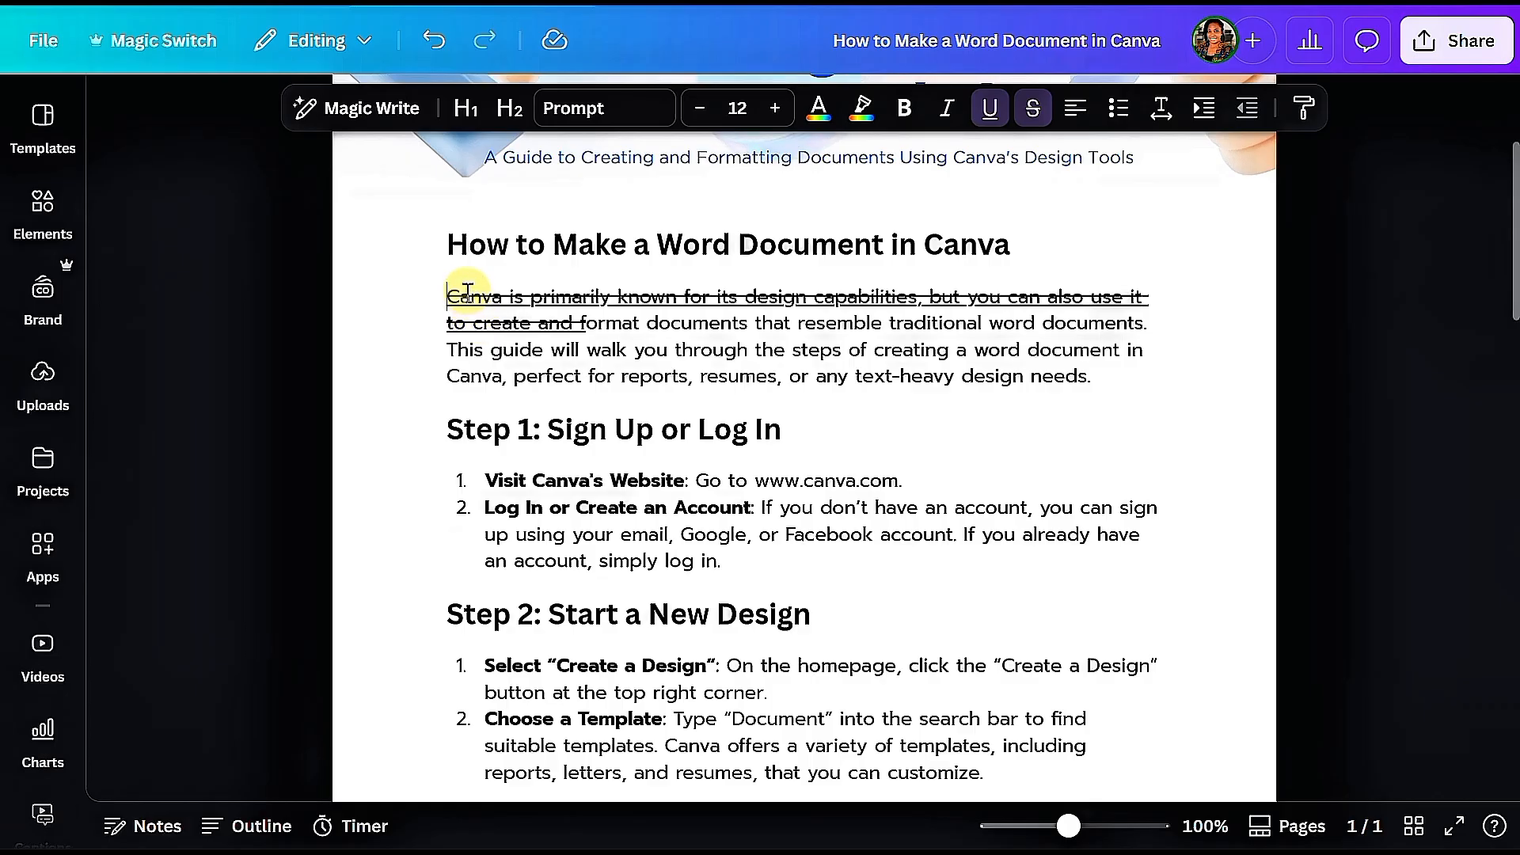
left_click_drag(448, 297, 618, 345)
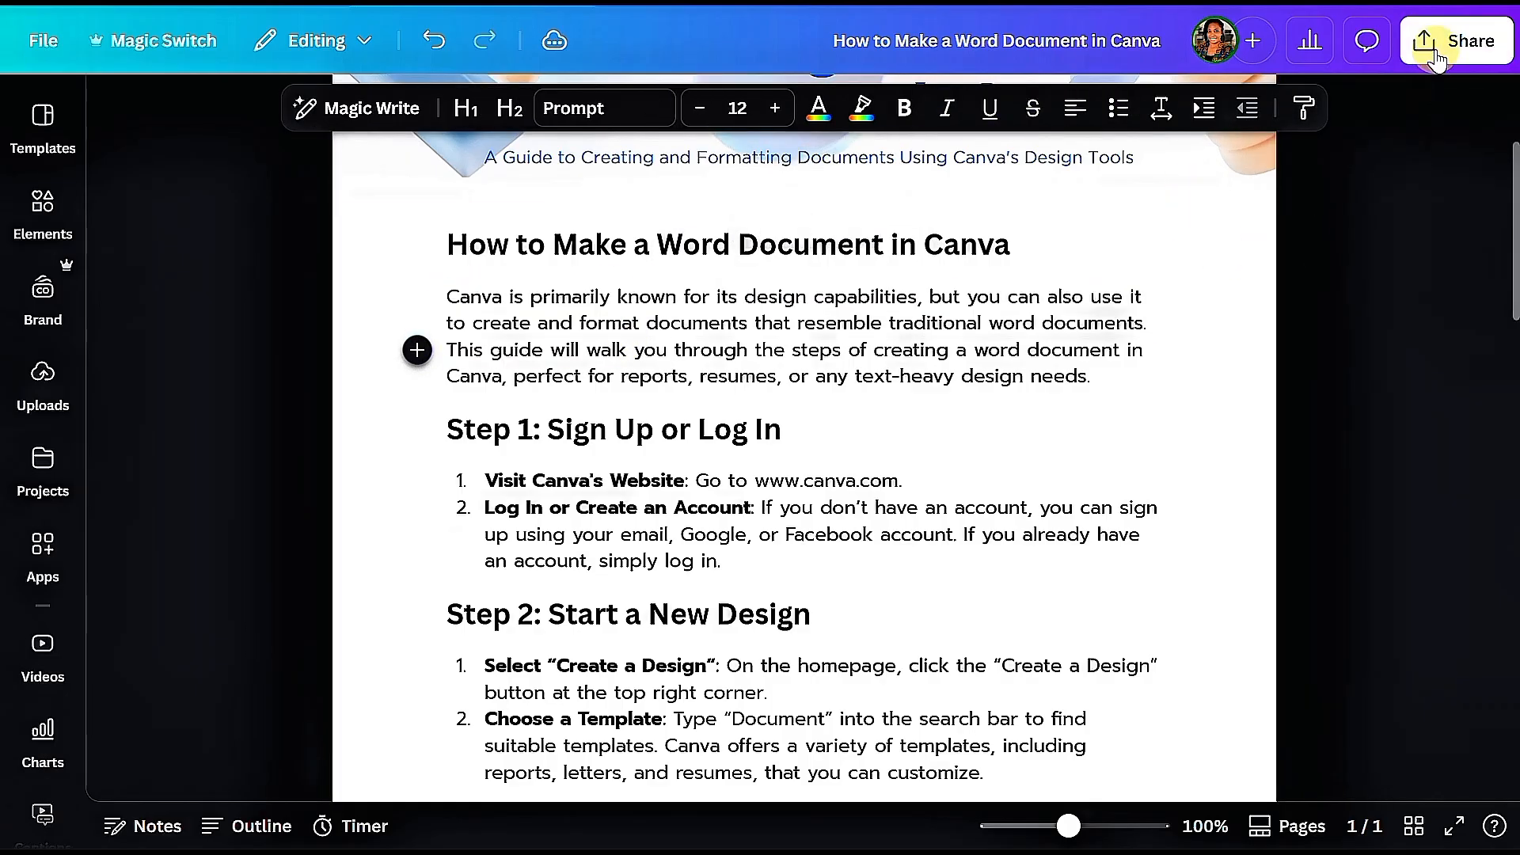
Open the document's download options and choose DOCX, Microsoft Word document, as the file type.
left_click(1435, 59)
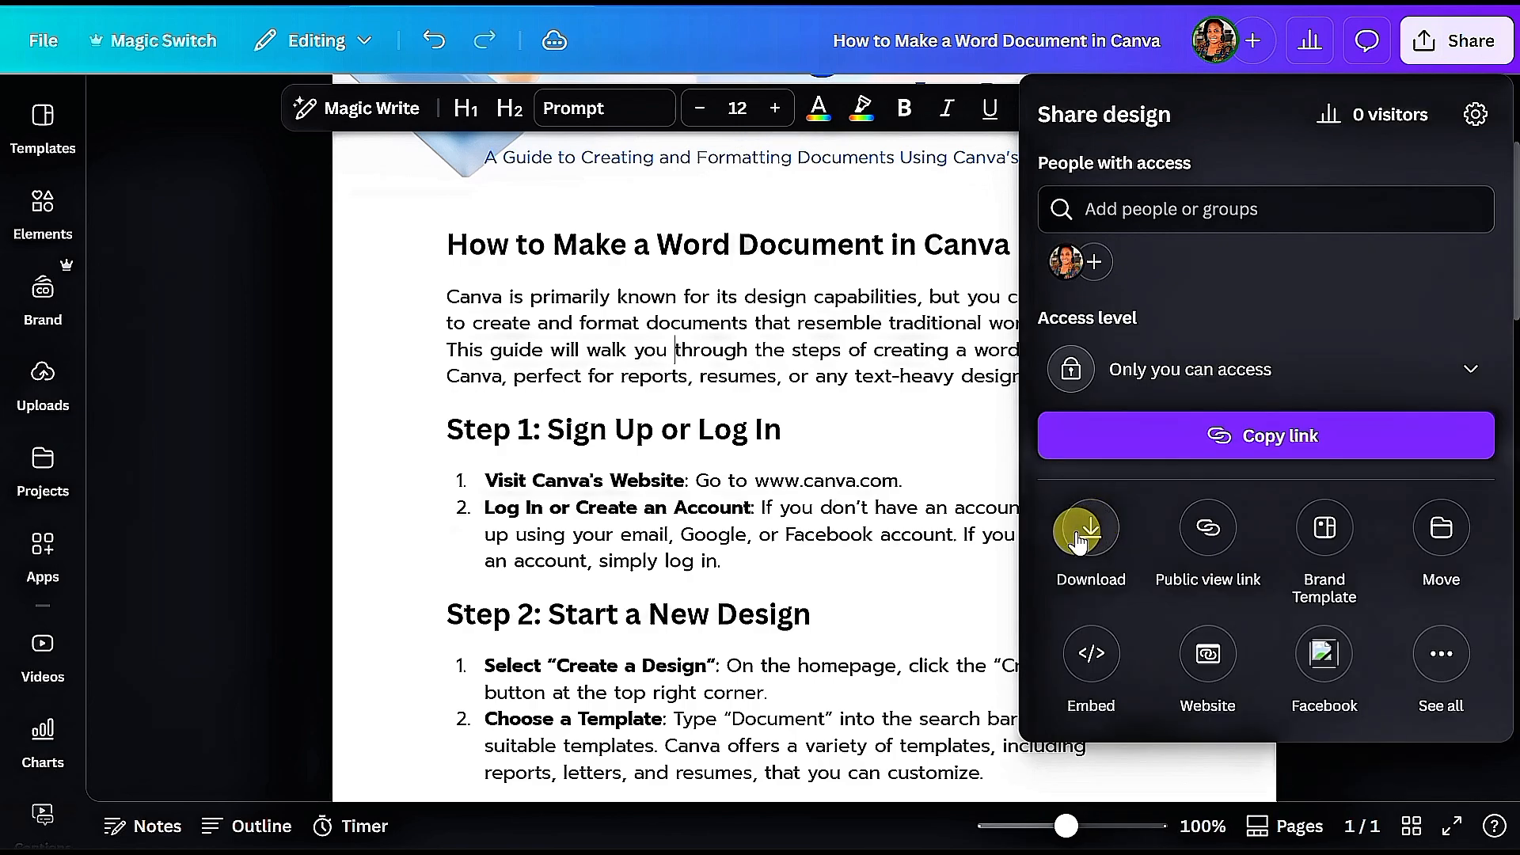
left_click(1090, 531)
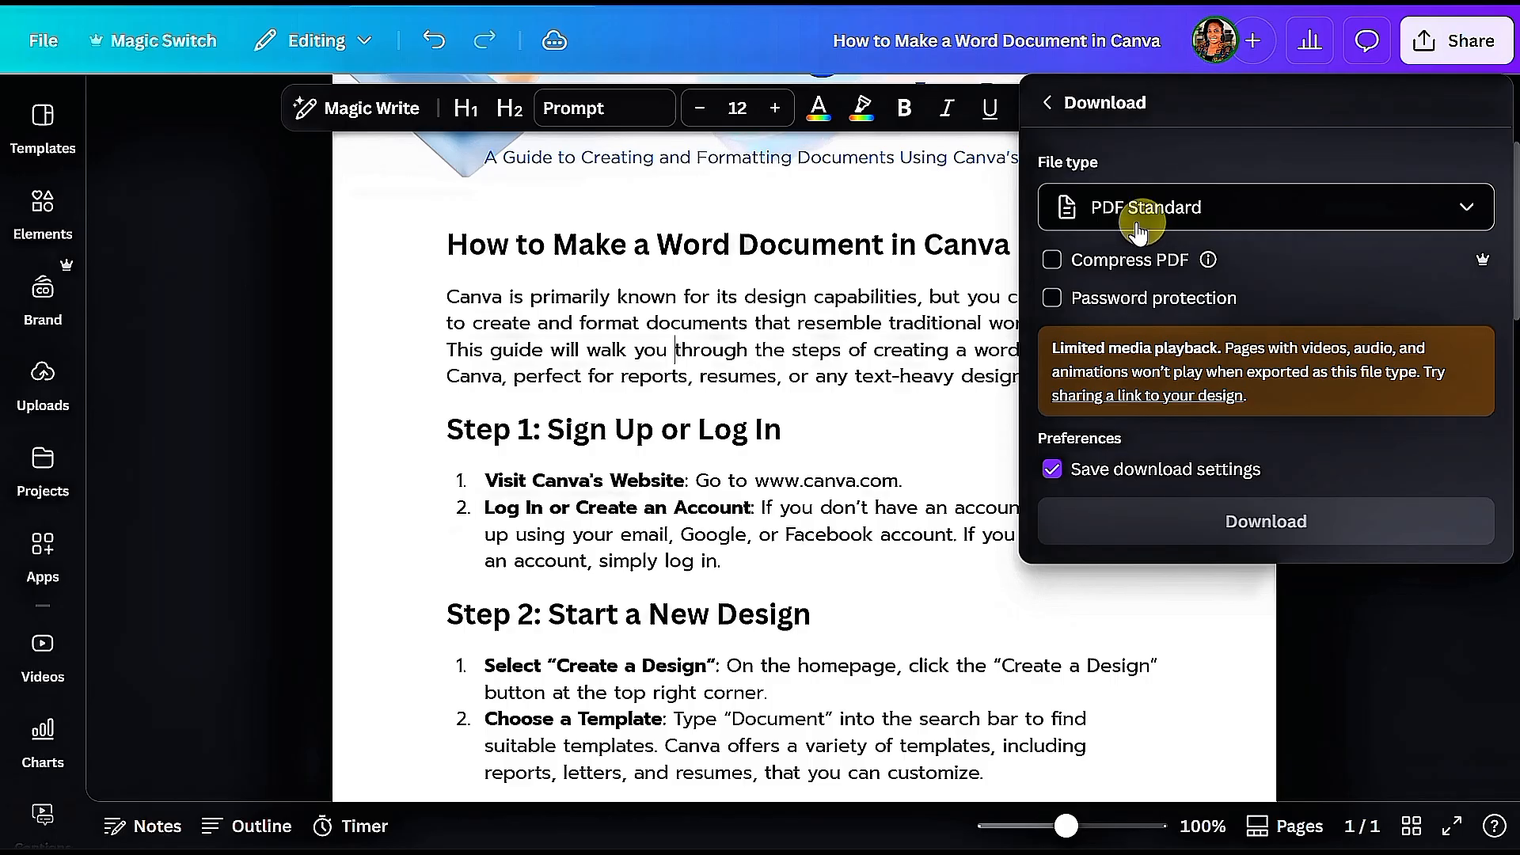
left_click(1467, 209)
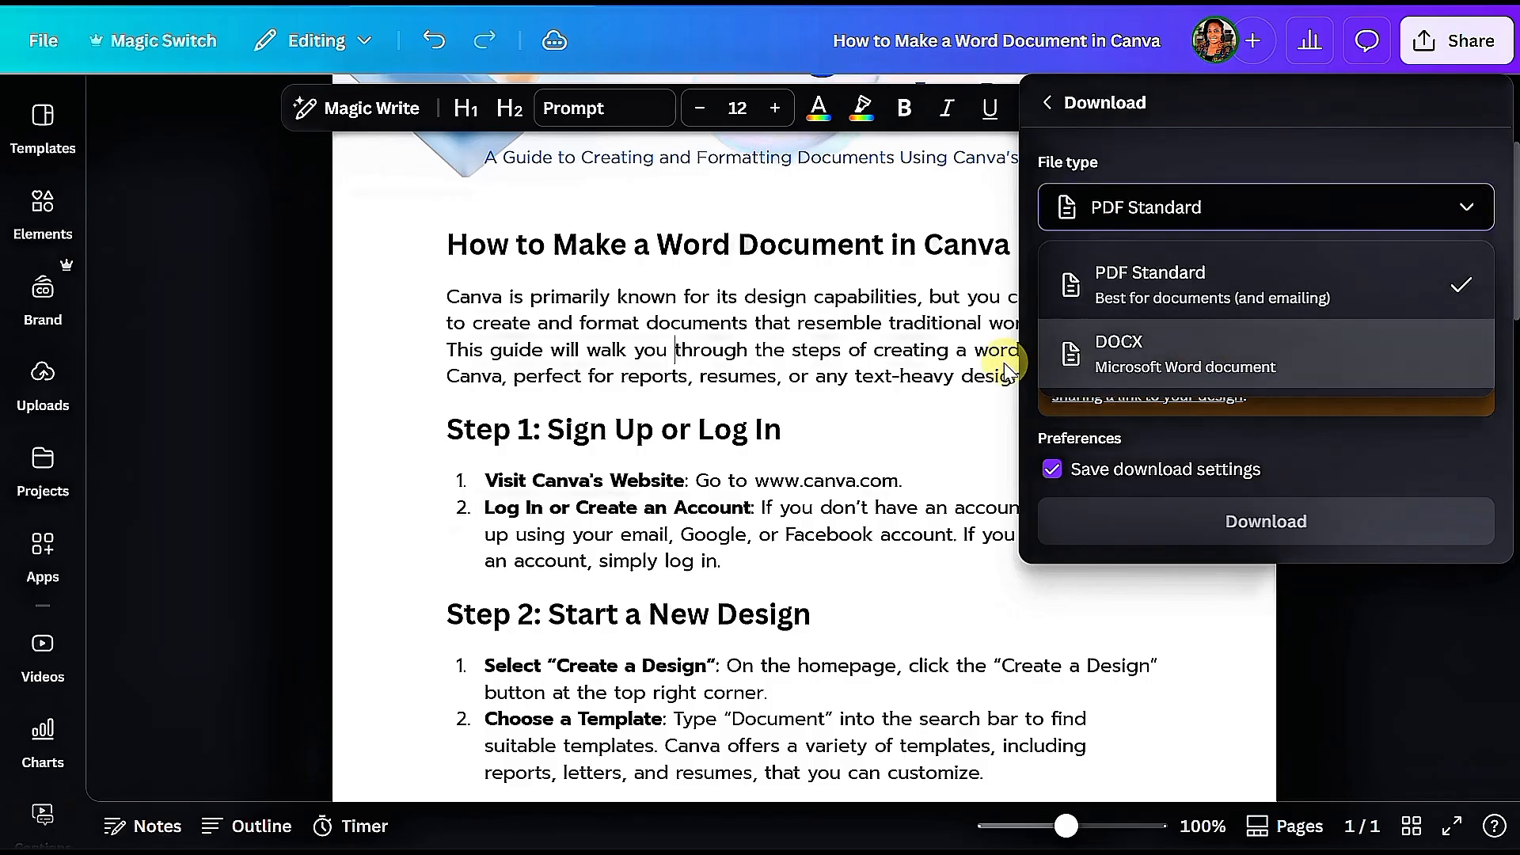
left_click(1214, 358)
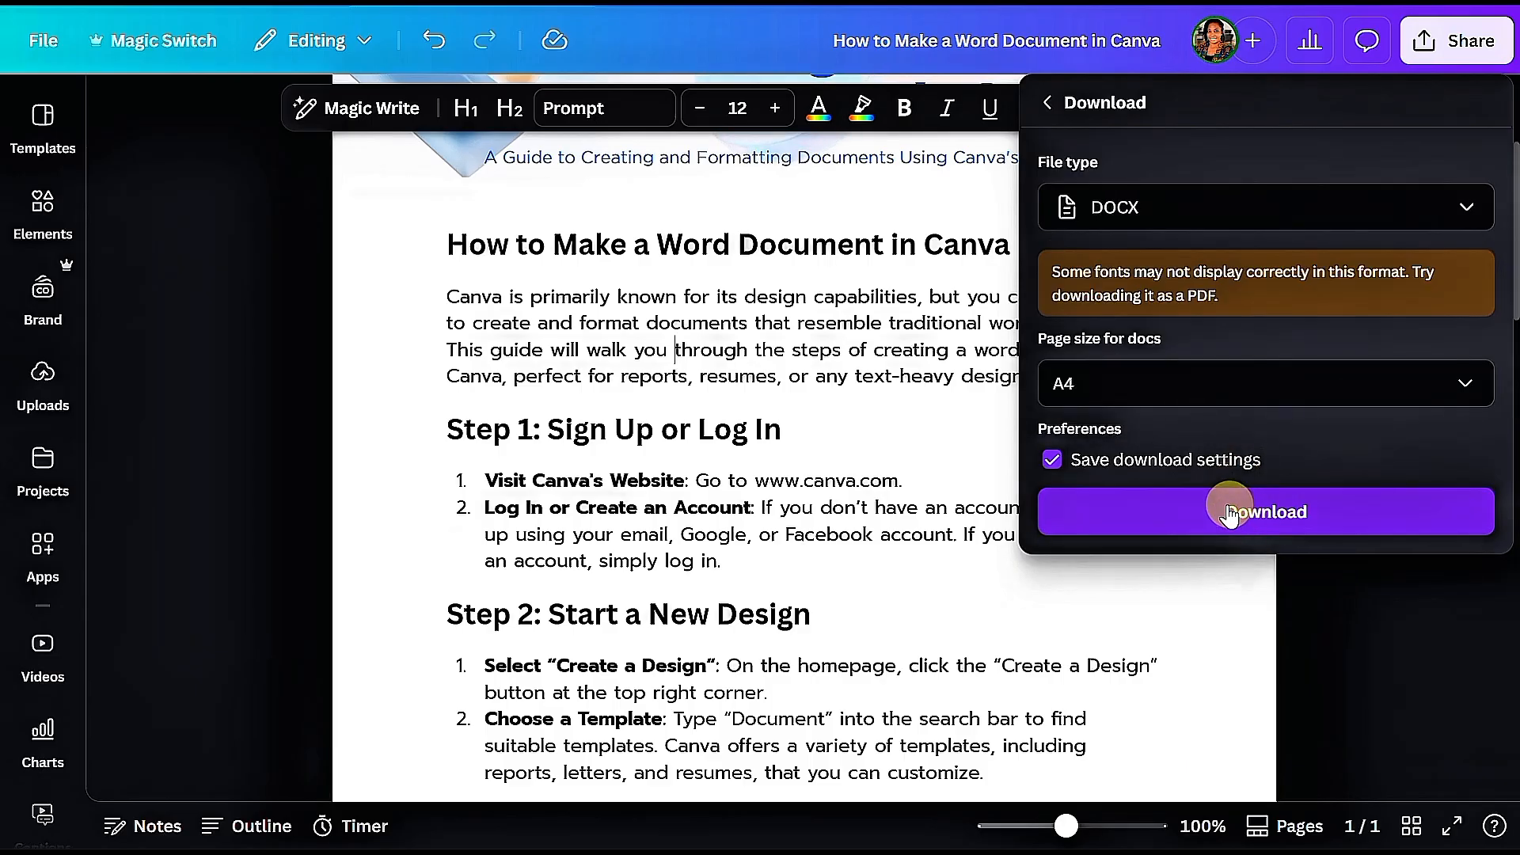